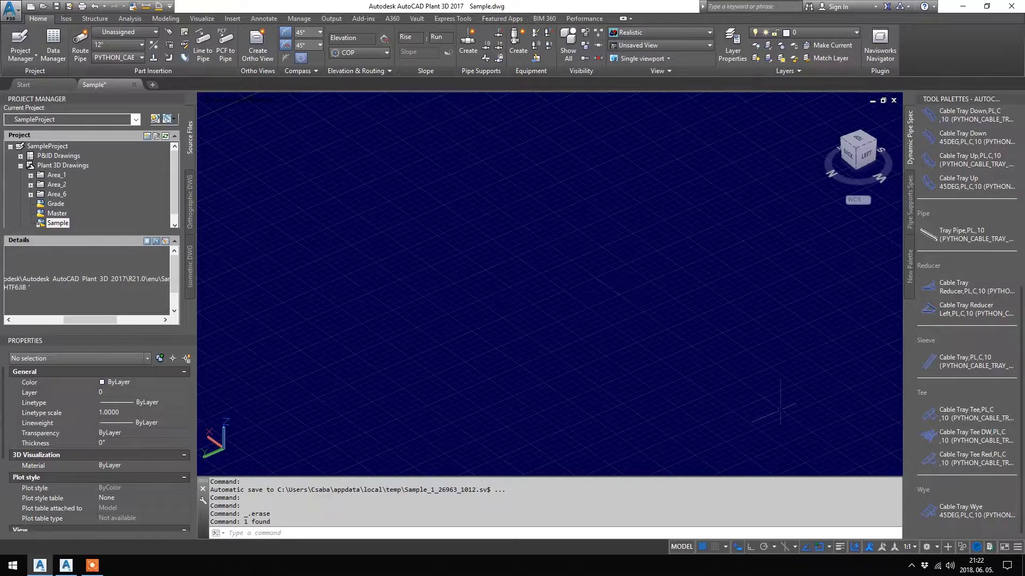
Step: Launch Create Equipment and open the equipment type list to choose a conveyor
click(518, 43)
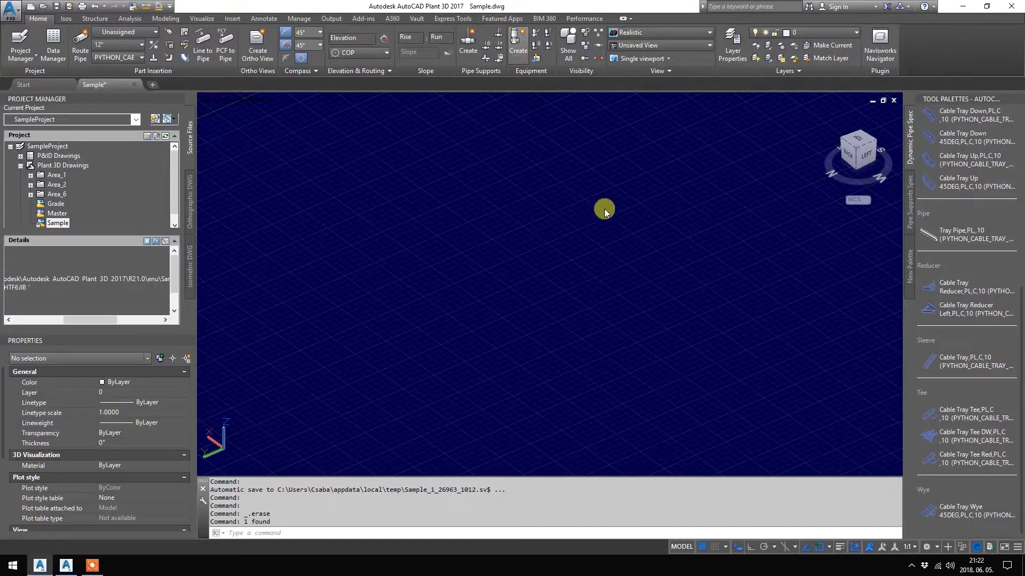
click(101, 57)
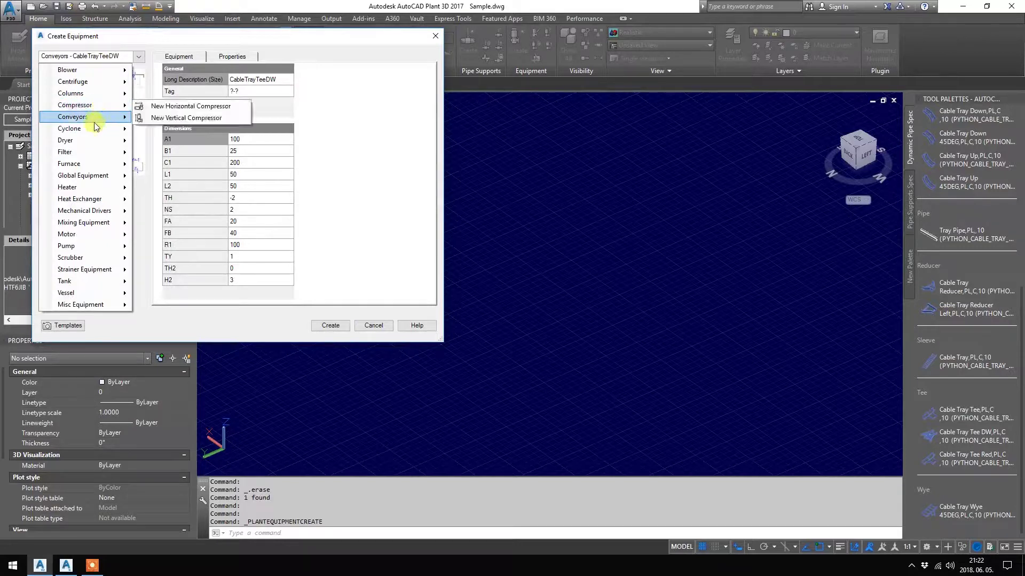
mouse_move(73, 117)
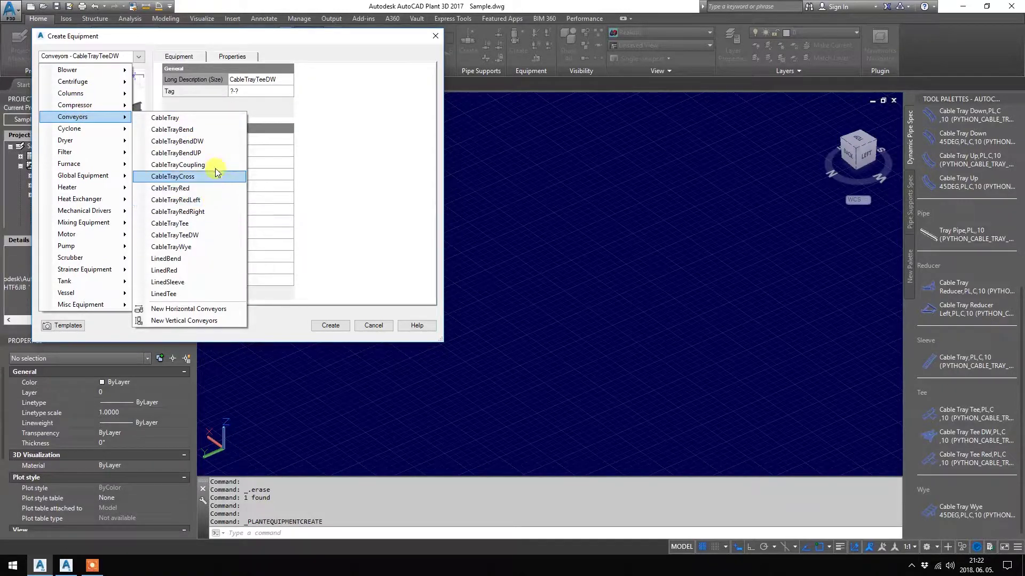
Step: Choose the plain CableTray conveyor, reposition the dialog and check the templates
click(168, 118)
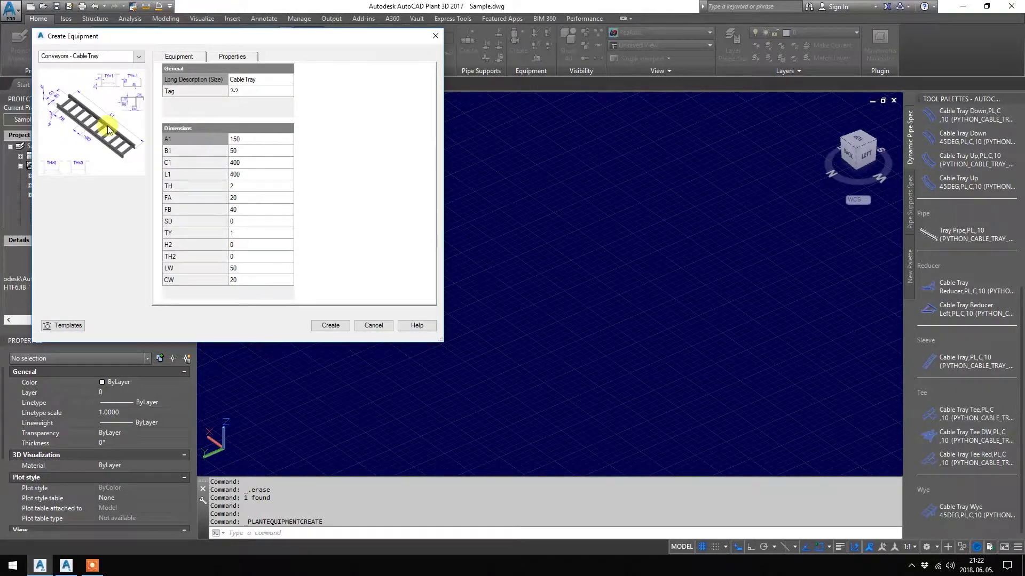
drag(101, 44, 185, 70)
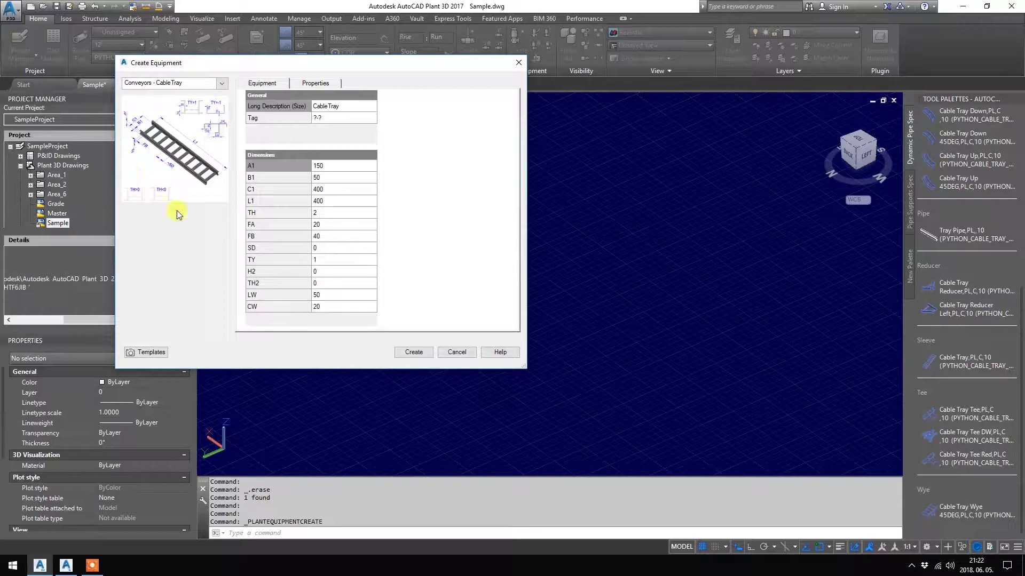
click(147, 353)
Step: Set CW to 0 and L1 to 1000 in the Dimensions table
click(326, 308)
text(0)
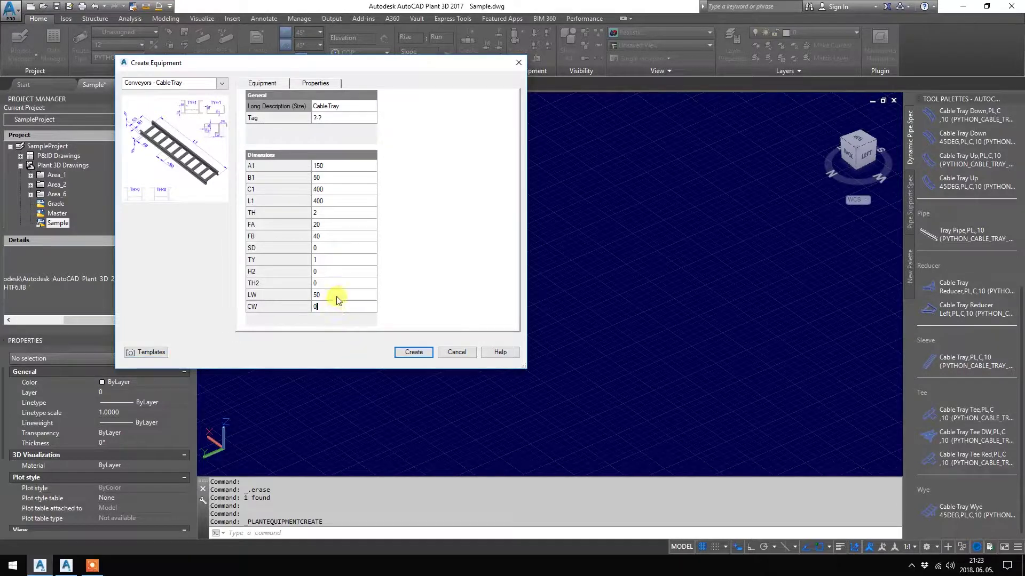
click(337, 296)
double_click(334, 202)
text(1000)
double_click(335, 191)
Step: Create the CableTray, pick its insertion point and rotation, then orbit to a side view
click(412, 352)
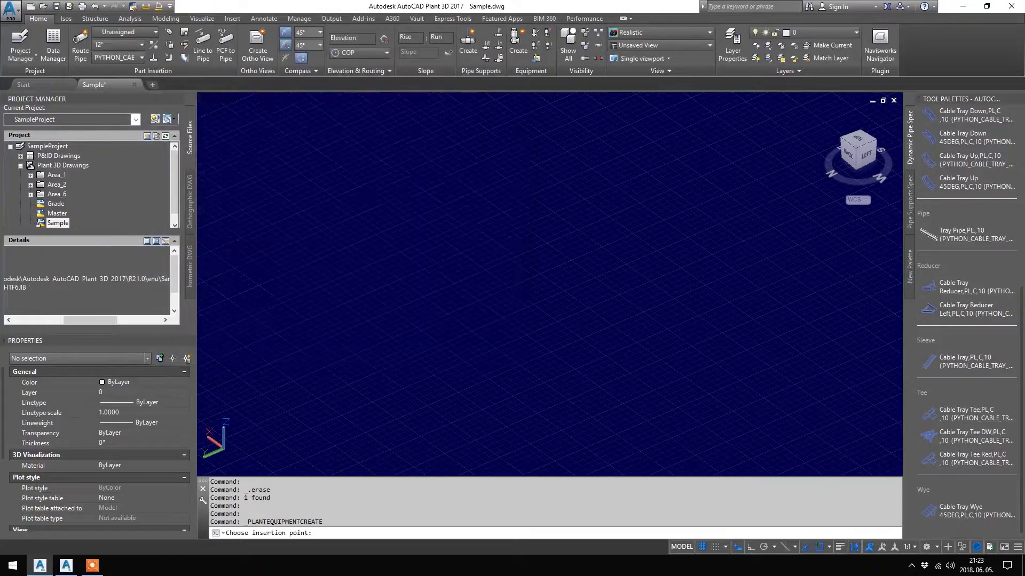
scroll(517, 307, down, 3)
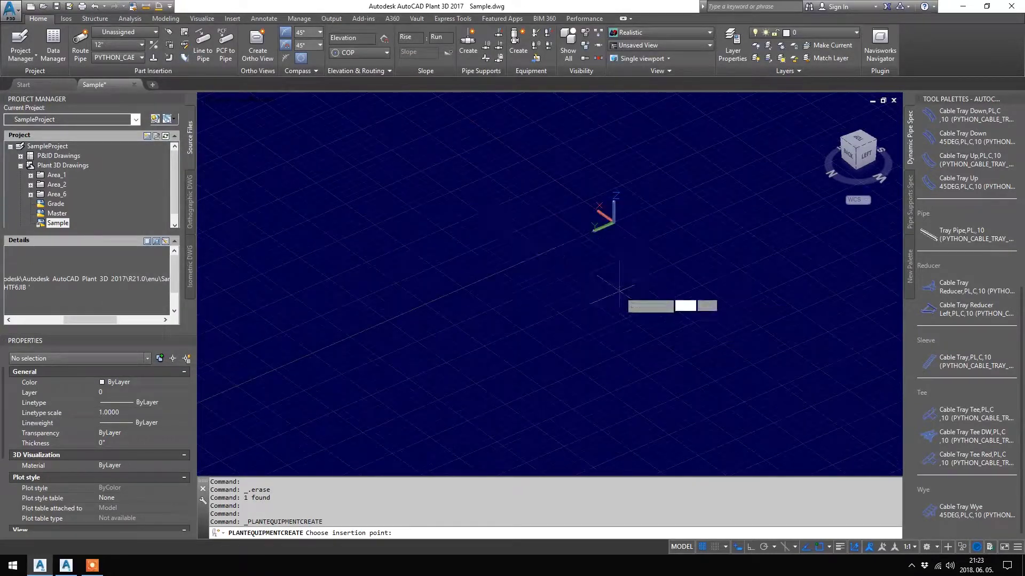
click(704, 390)
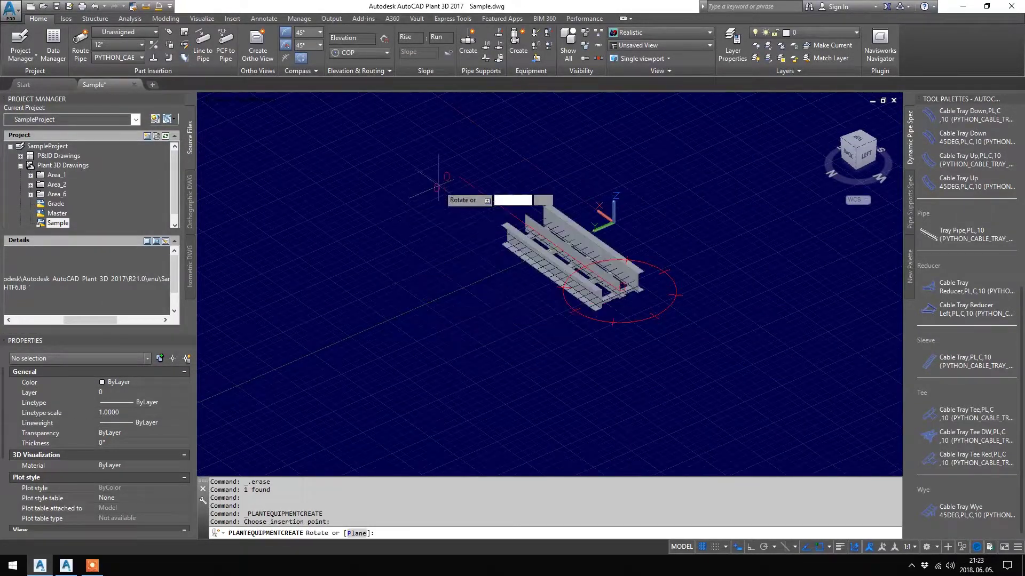
click(560, 232)
scroll(600, 240, up, 3)
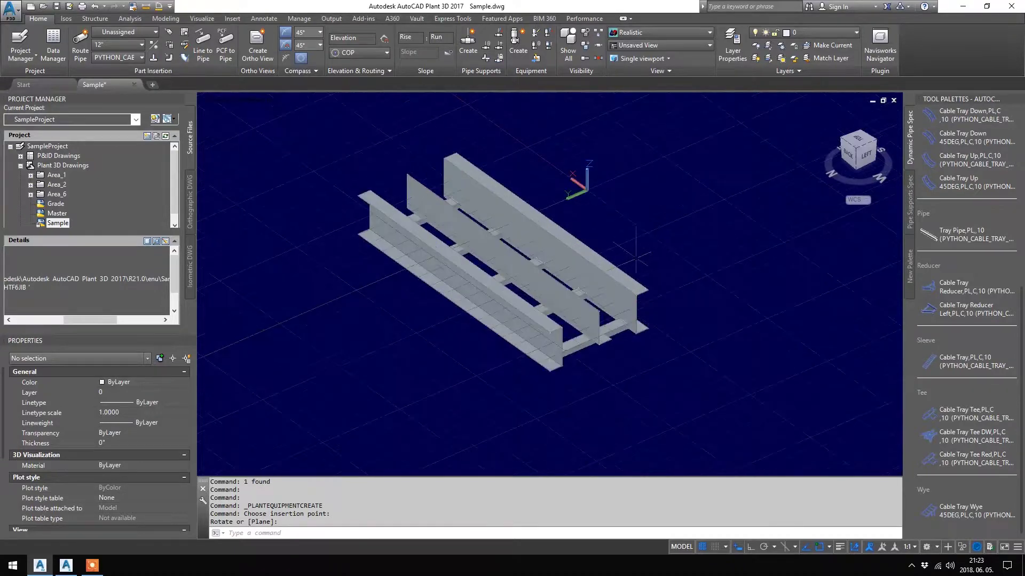
mouse_move(560, 264)
shift+mouse_down()
mouse_move(529, 199)
mouse_move(613, 262)
mouse_move(581, 261)
shift+mouse_up()
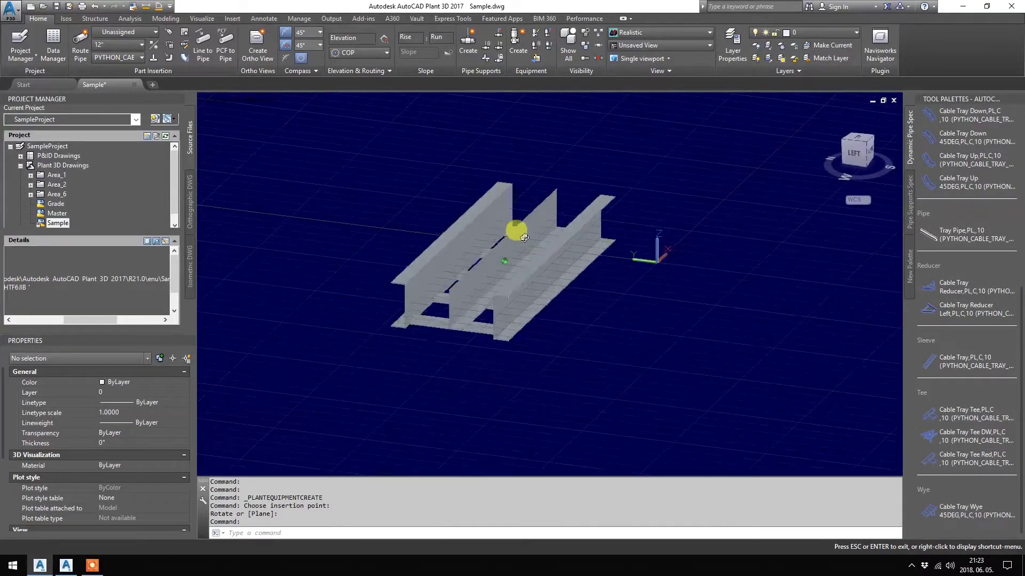
key(Escape)
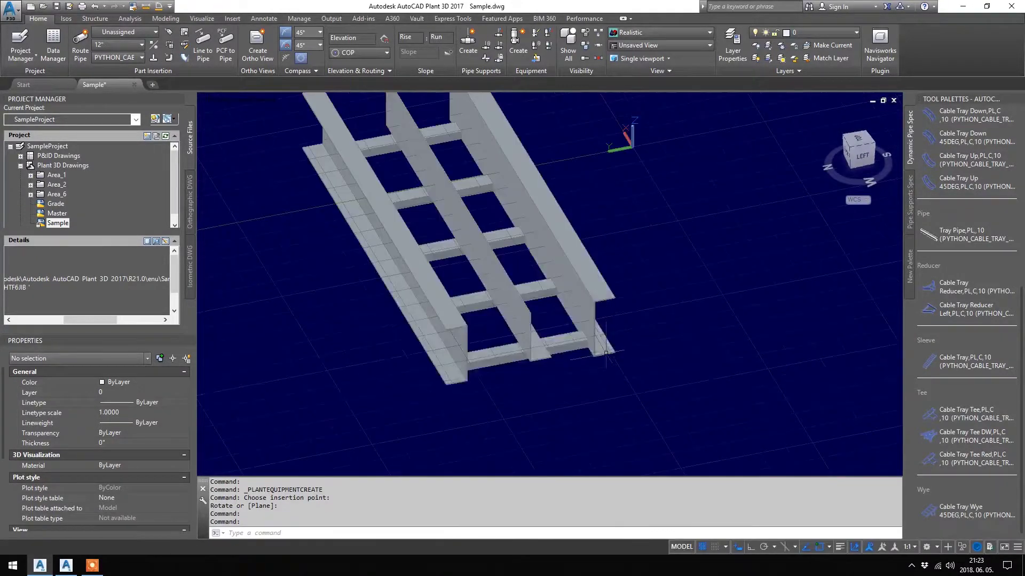
scroll(581, 261, up, 5)
Step: Select the placed tray and bring up its options, then cancel the selection
click(549, 351)
right_click(596, 186)
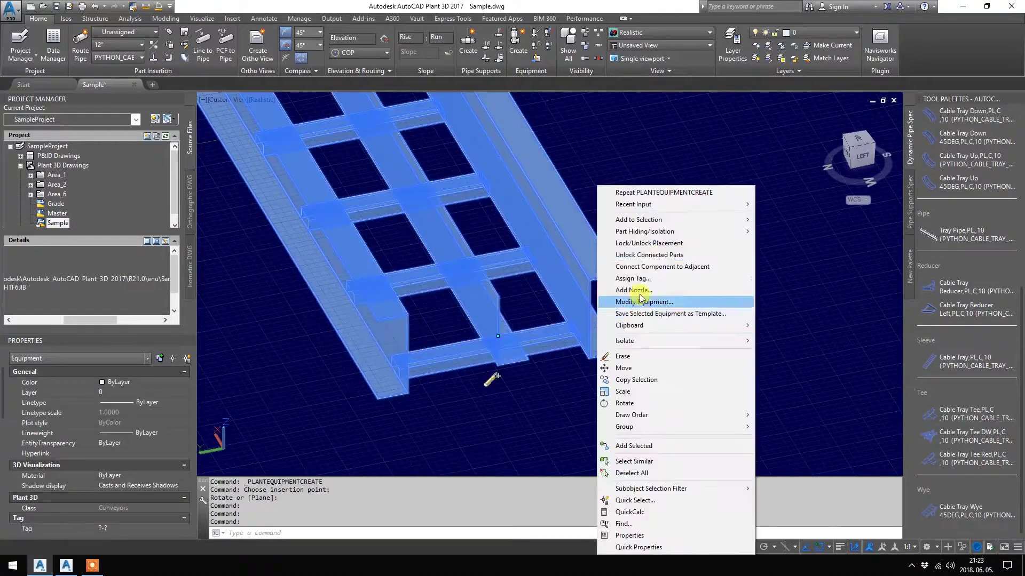
key(Escape)
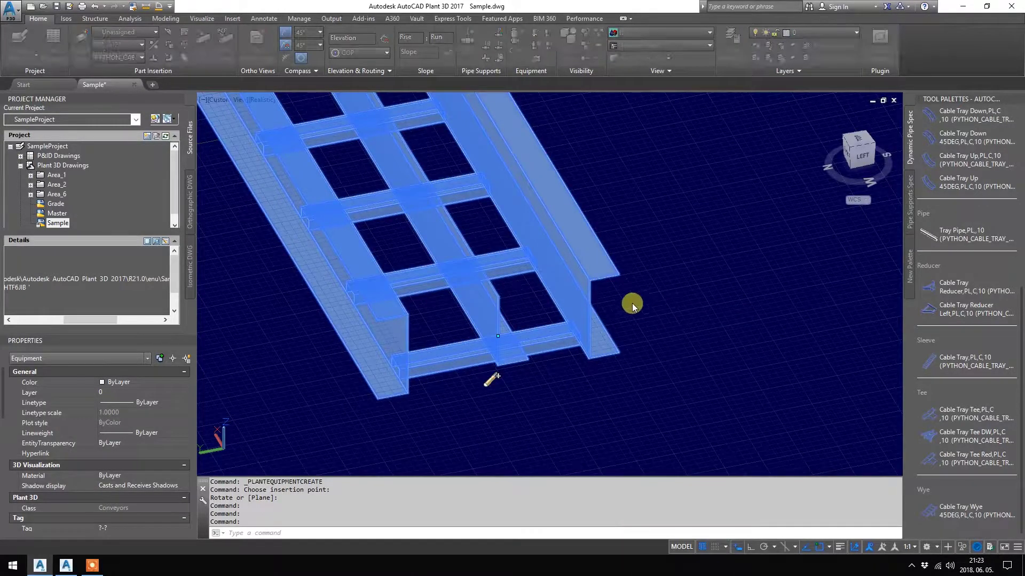
key(Escape)
Step: In Modify Equipment, apply LW 30, then LW 2, and confirm the tray changes
click(492, 381)
right_click(592, 186)
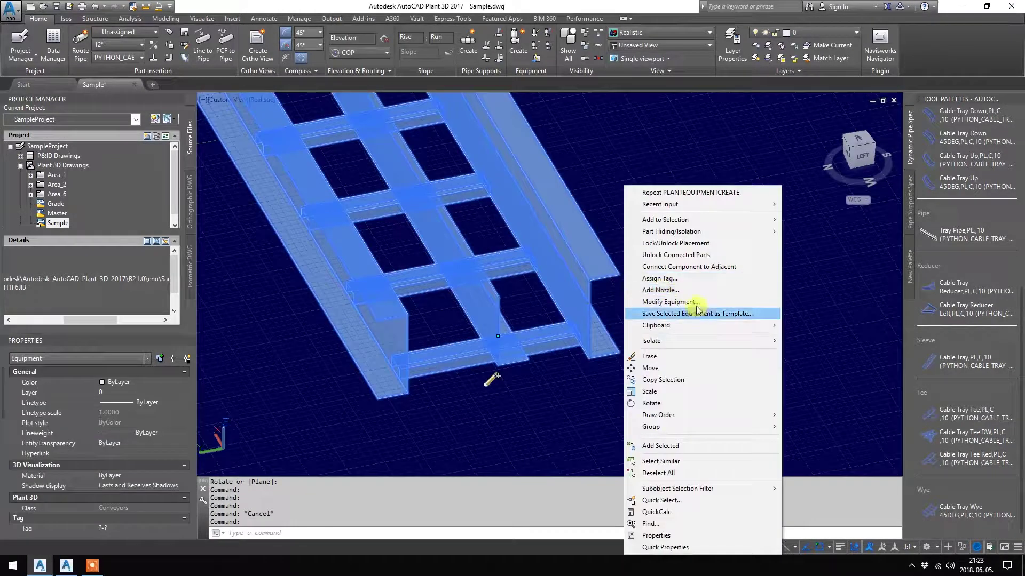
click(665, 306)
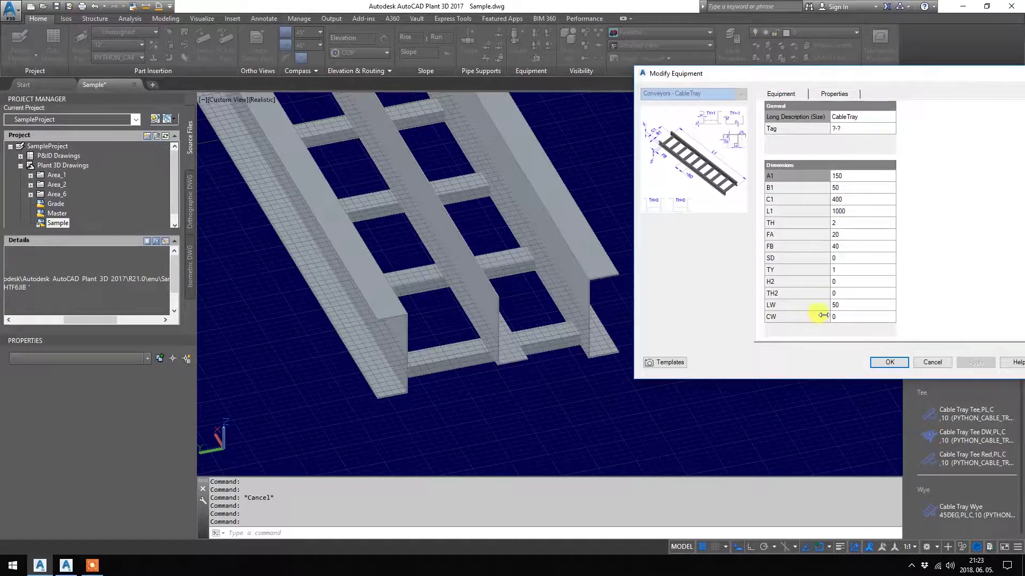
double_click(847, 305)
text(0)
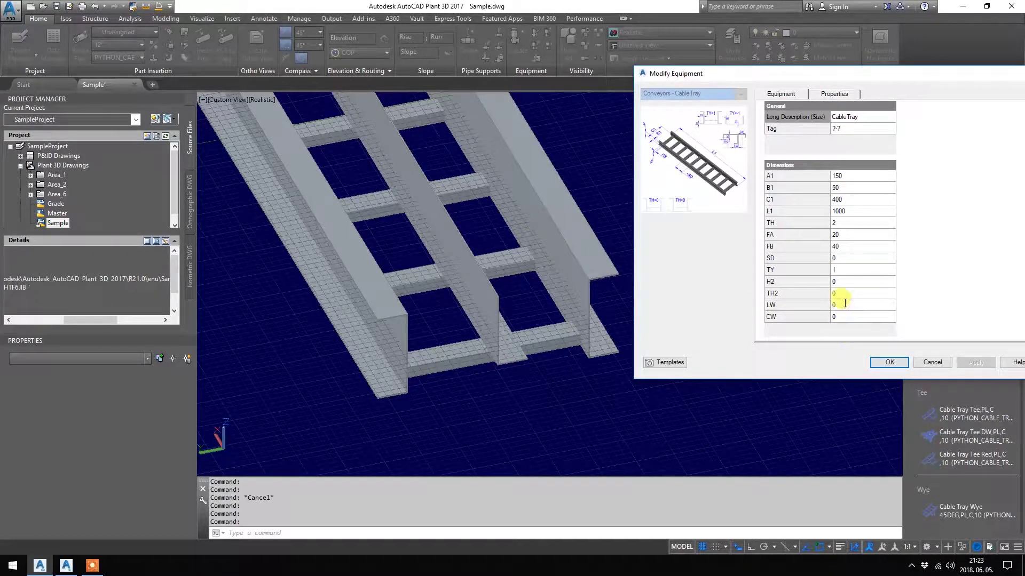
text(30)
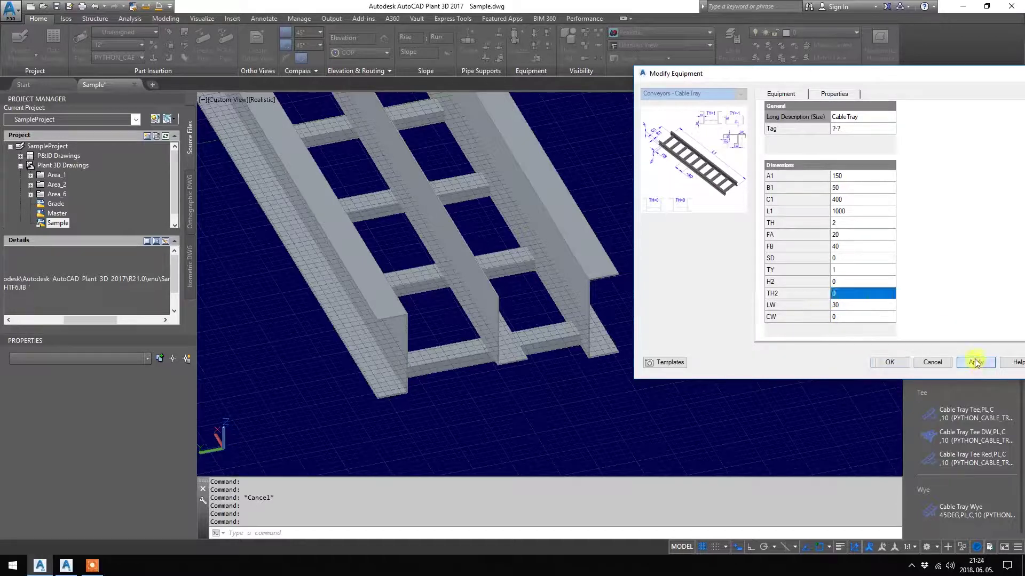
click(975, 363)
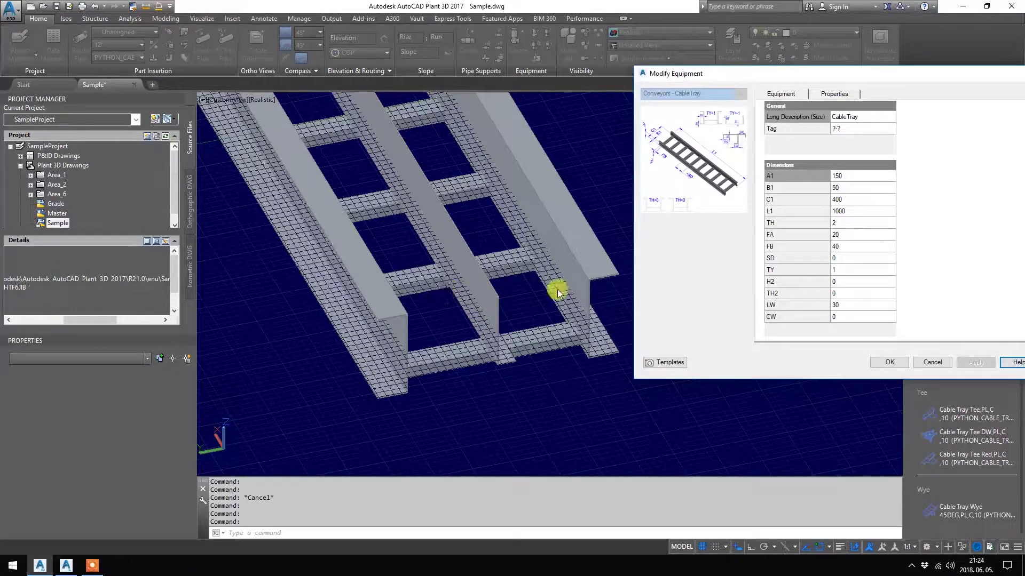
double_click(849, 304)
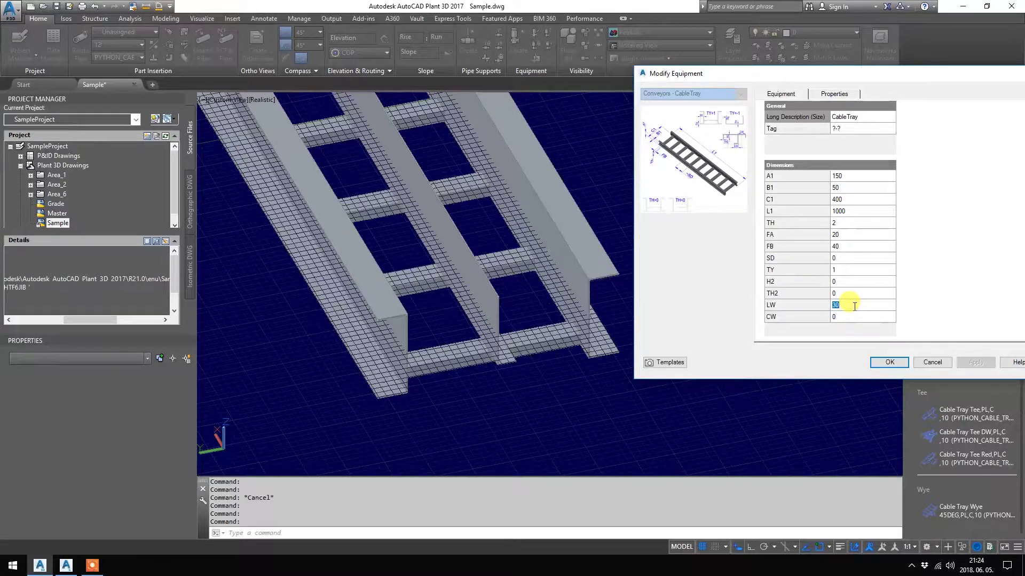
text(2)
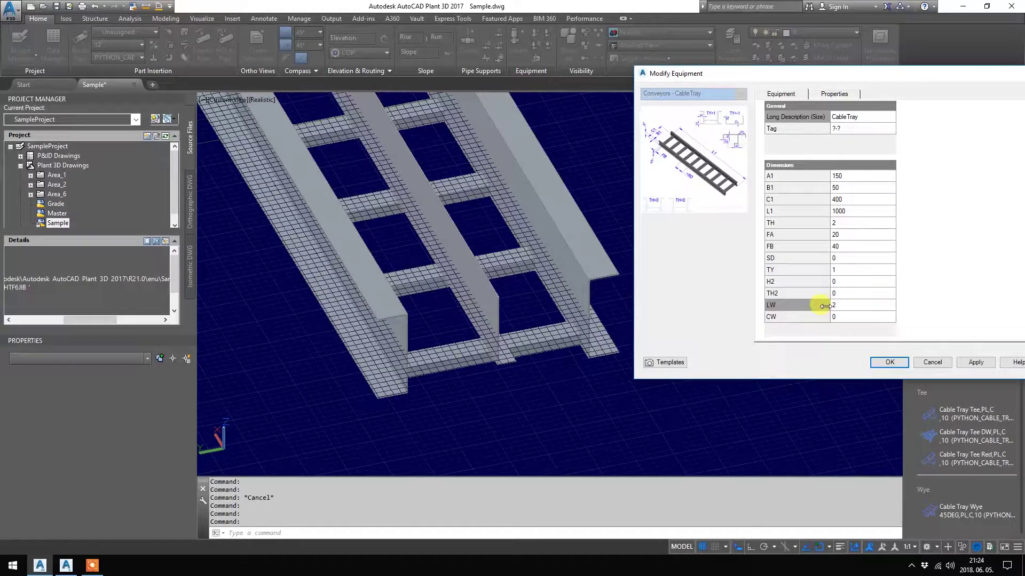
click(976, 363)
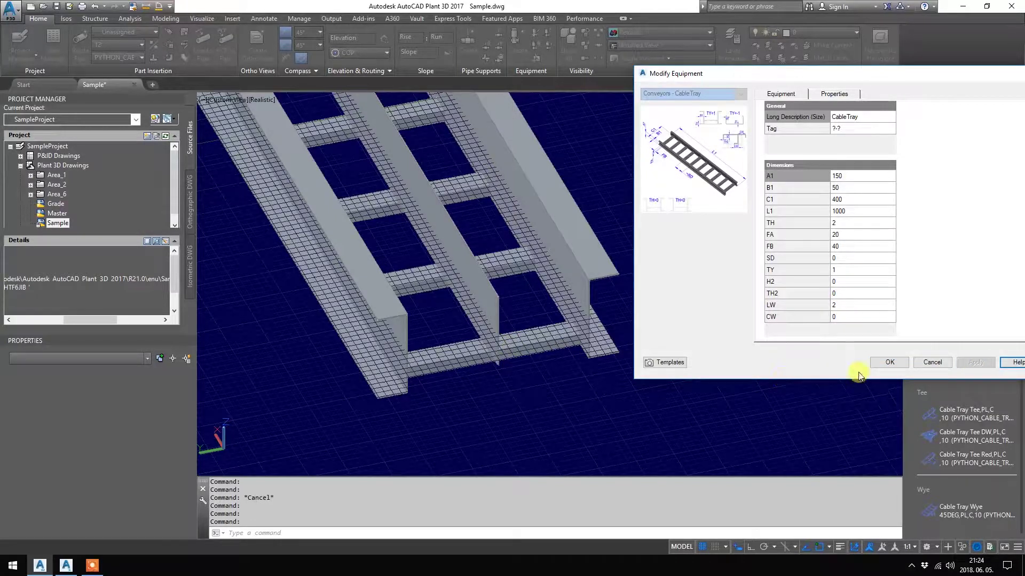
click(890, 362)
scroll(513, 240, down, 3)
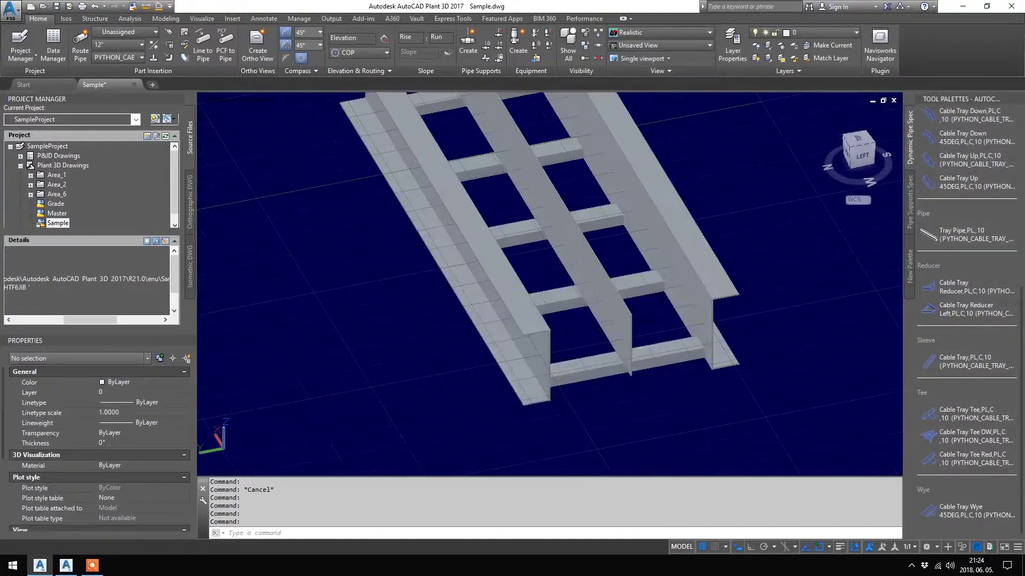
Step: Reopen the tray's equipment parameters and change CW to add a central divider plate
mouse_move(563, 258)
shift+middle_down()
mouse_move(456, 275)
mouse_move(624, 244)
mouse_move(581, 210)
mouse_move(548, 269)
mouse_move(592, 288)
shift+middle_up()
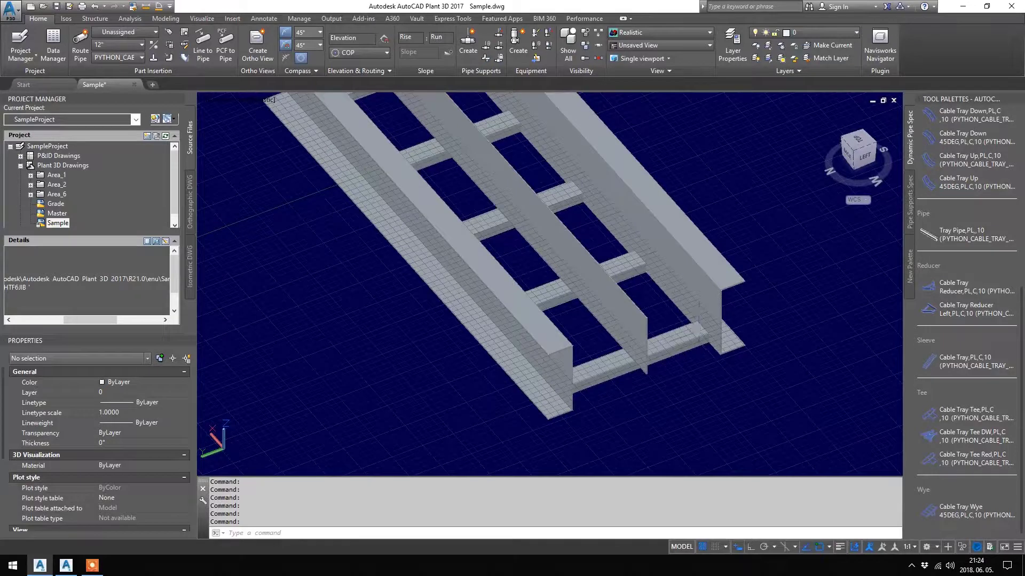
click(744, 344)
right_click(745, 345)
click(781, 308)
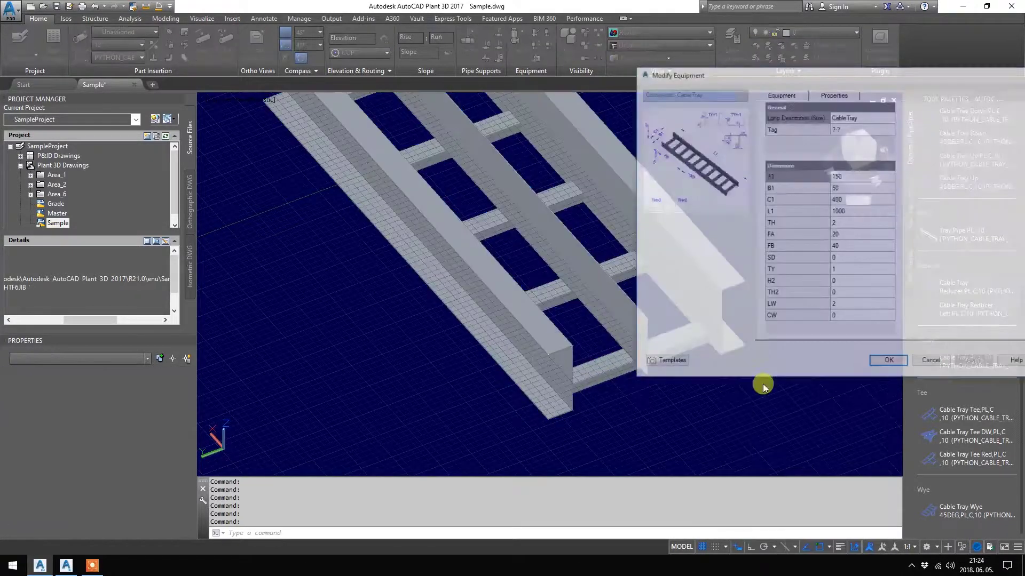
click(775, 318)
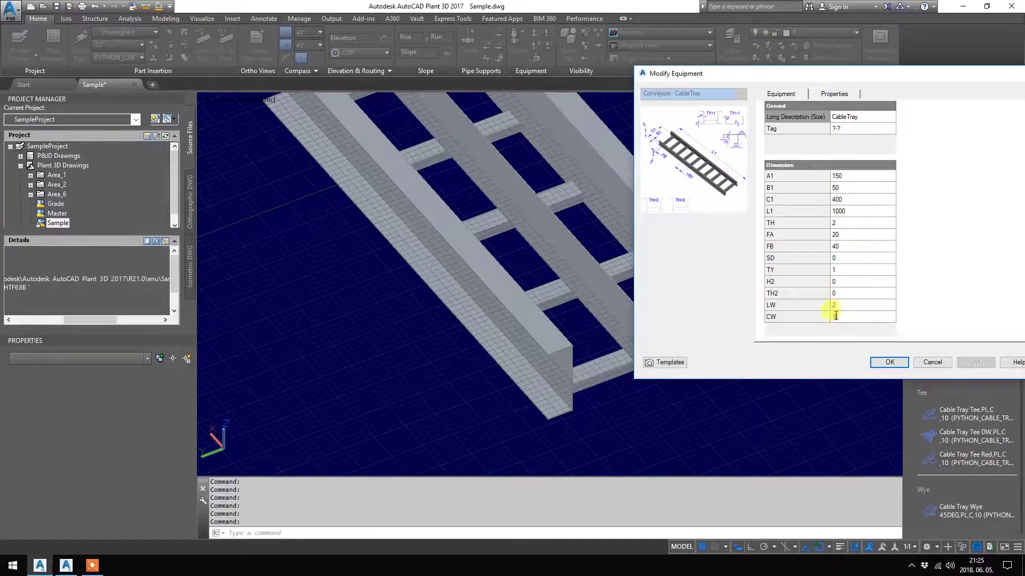
text(120)
click(889, 363)
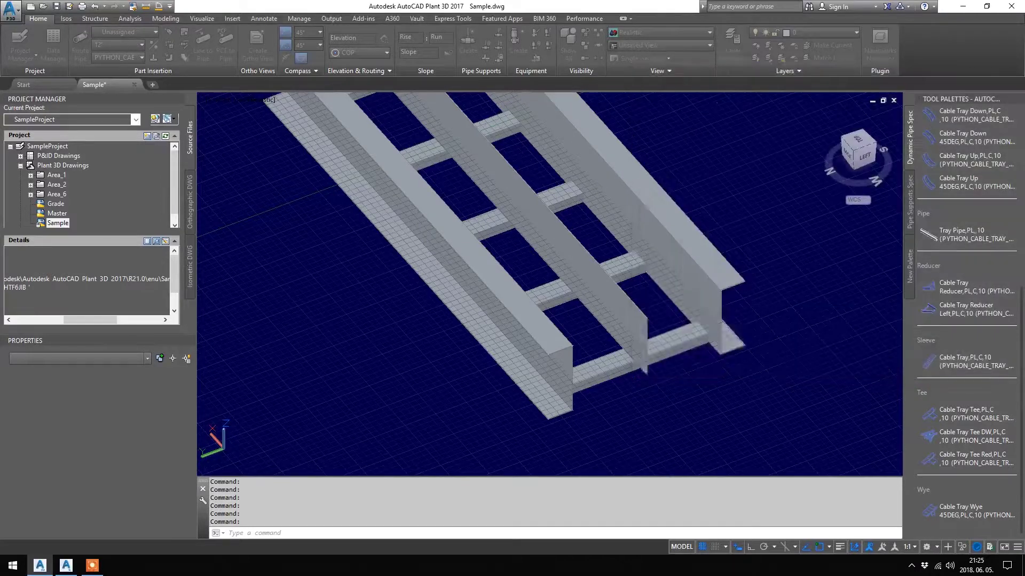
mouse_move(493, 295)
shift+middle_down()
mouse_move(460, 281)
mouse_move(492, 276)
mouse_move(531, 322)
shift+middle_up()
scroll(493, 295, up, 4)
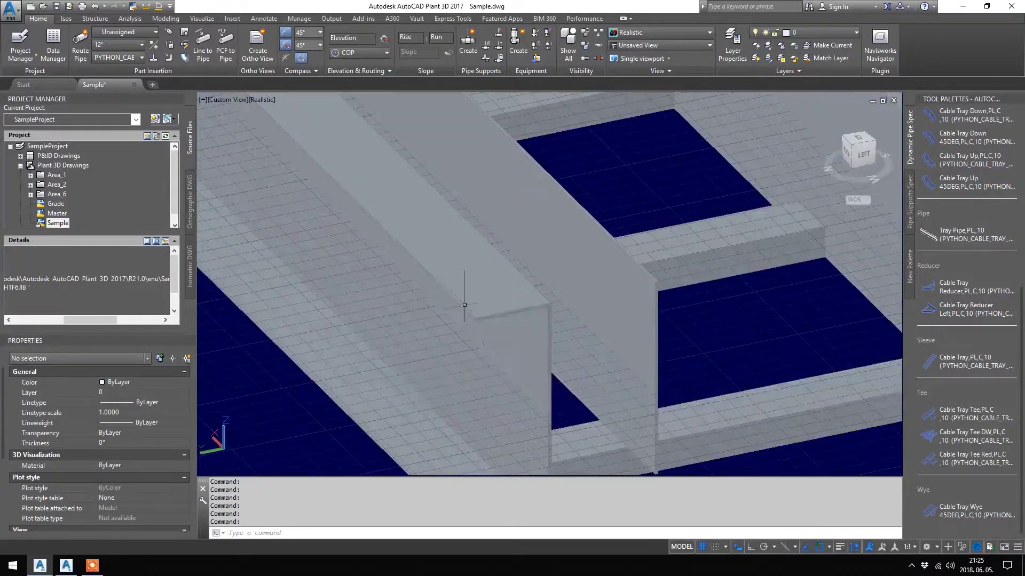
text(MEASUREGEOM Specify first point:)
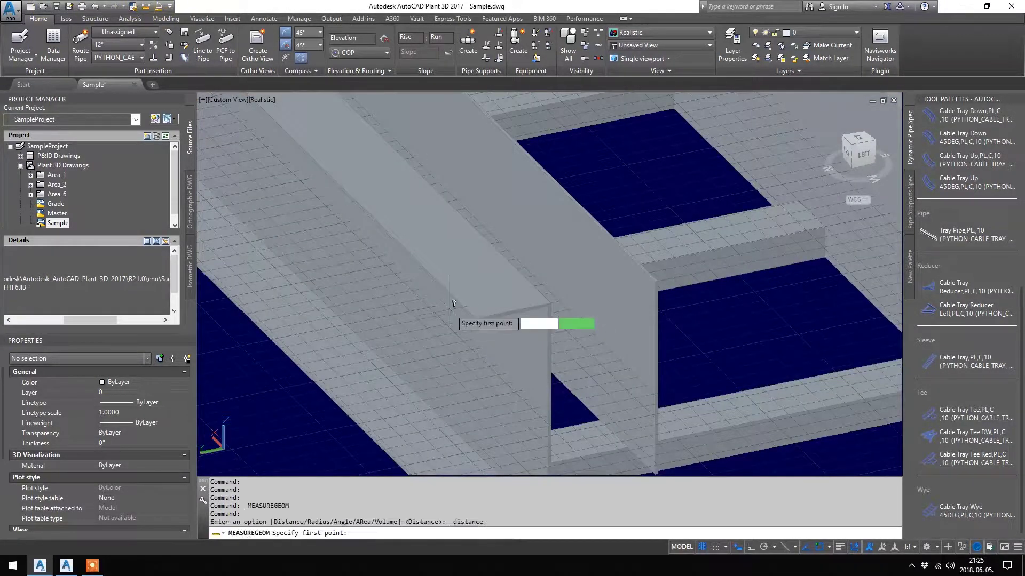
scroll(453, 302, up, 4)
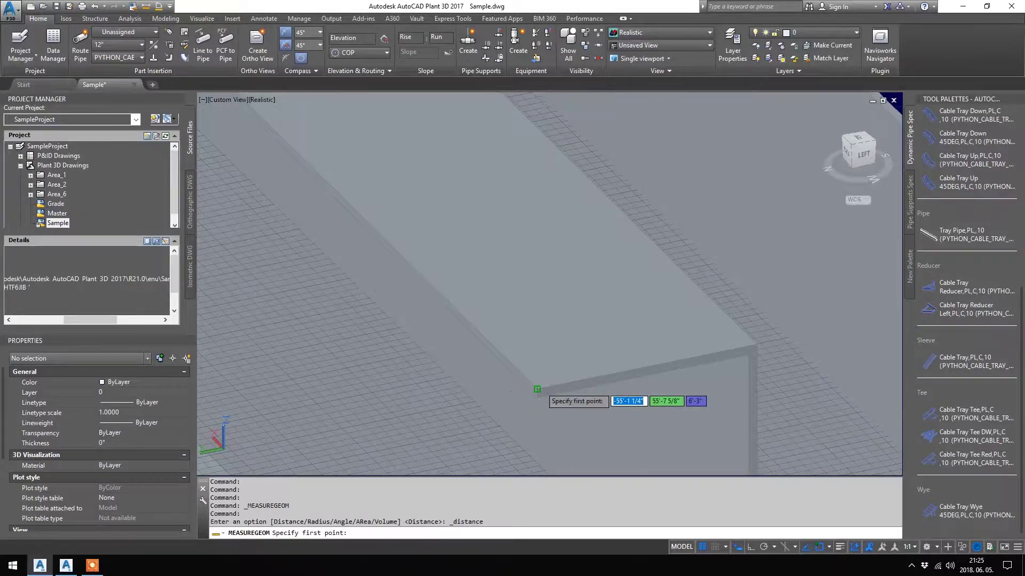
click(536, 389)
scroll(537, 391, up, 3)
scroll(719, 353, down, 2)
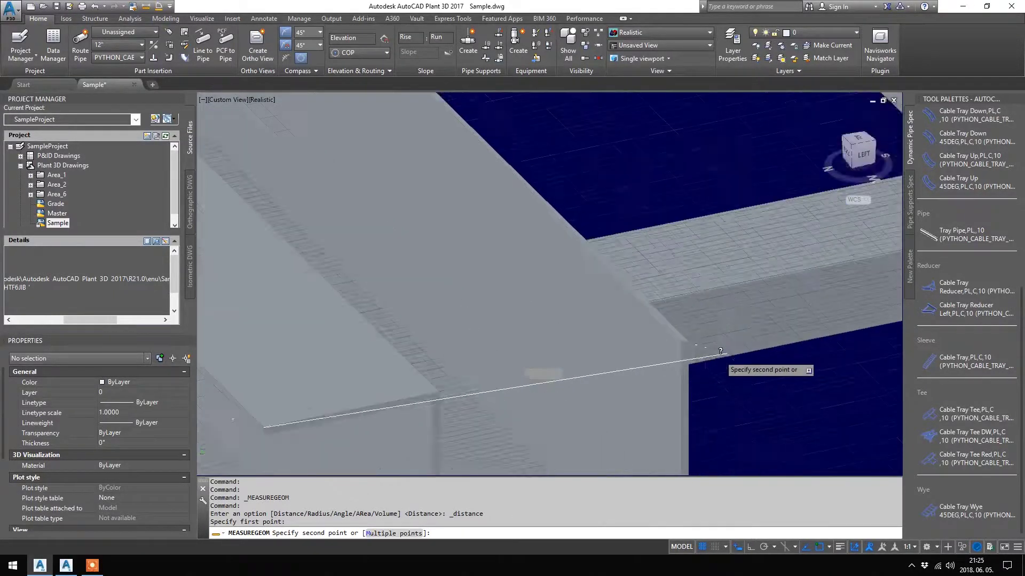
scroll(719, 352, up, 2)
scroll(697, 352, up, 2)
key(Escape)
scroll(681, 352, down, 2)
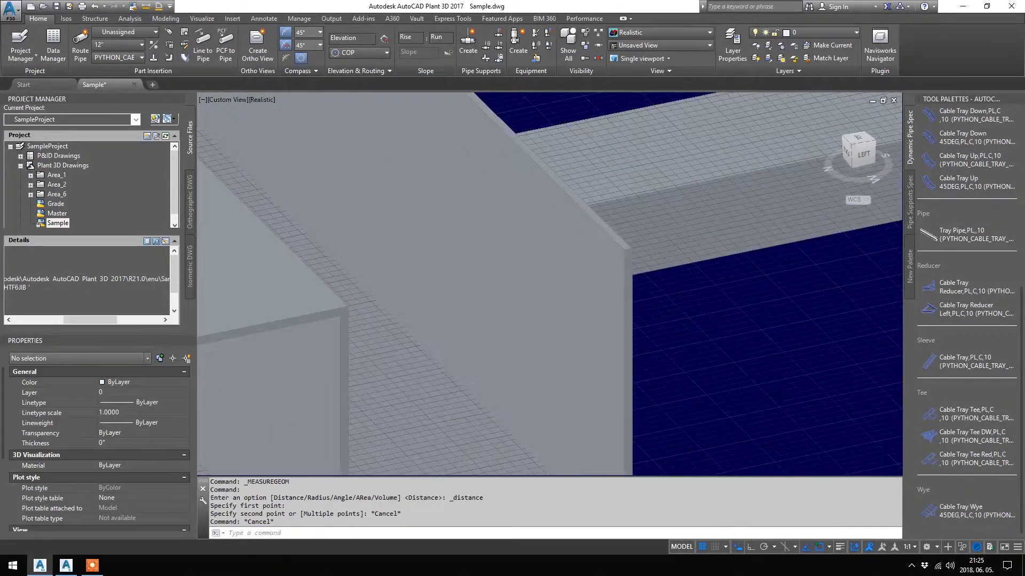
scroll(681, 352, down, 4)
key(ctrl+a)
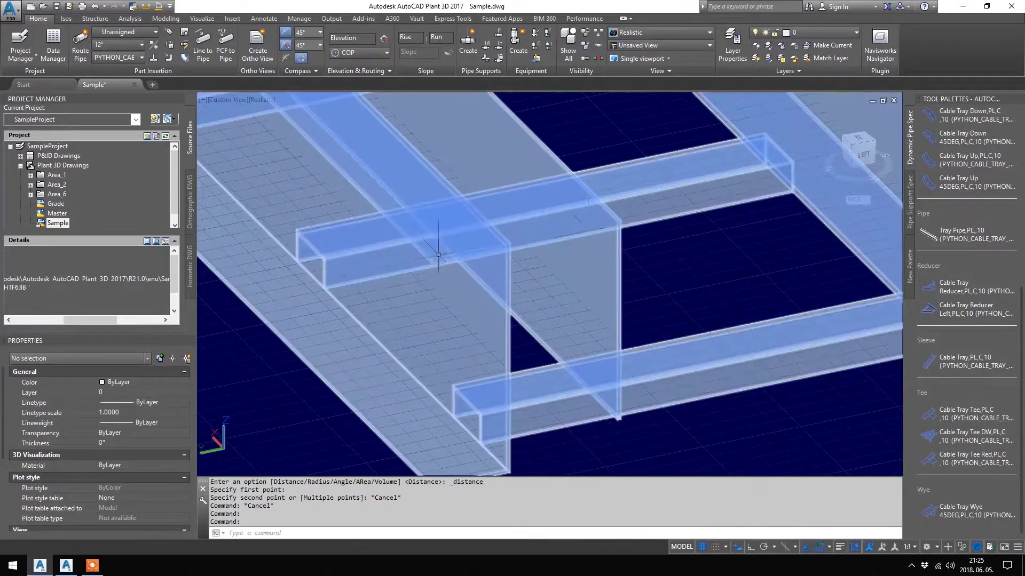
key(Escape)
scroll(564, 271, down, 4)
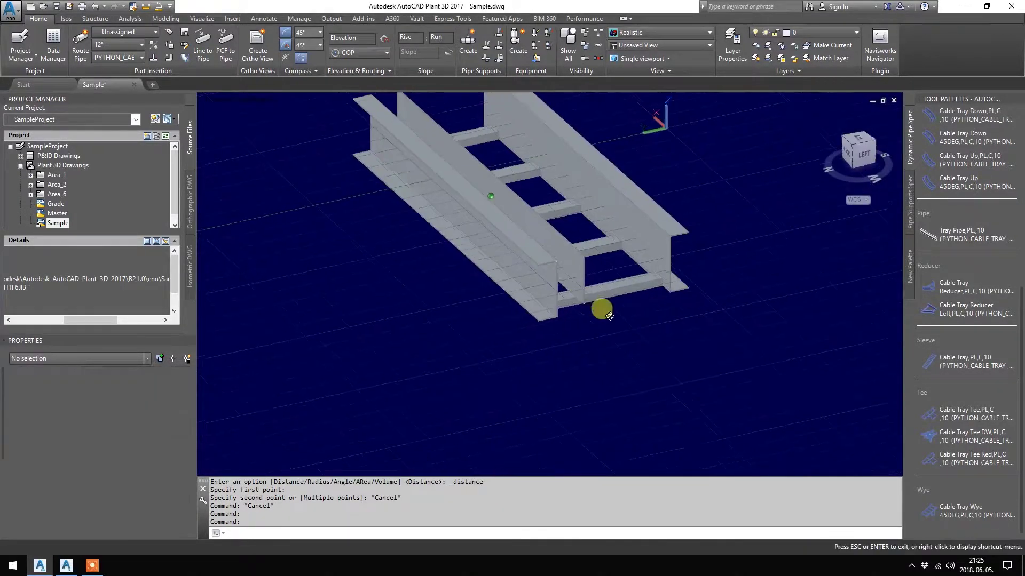
scroll(615, 260, up, 2)
scroll(615, 260, up, 3)
Step: Set the cable tray's CW dimension to 200 in Modify Equipment
key(ctrl+a)
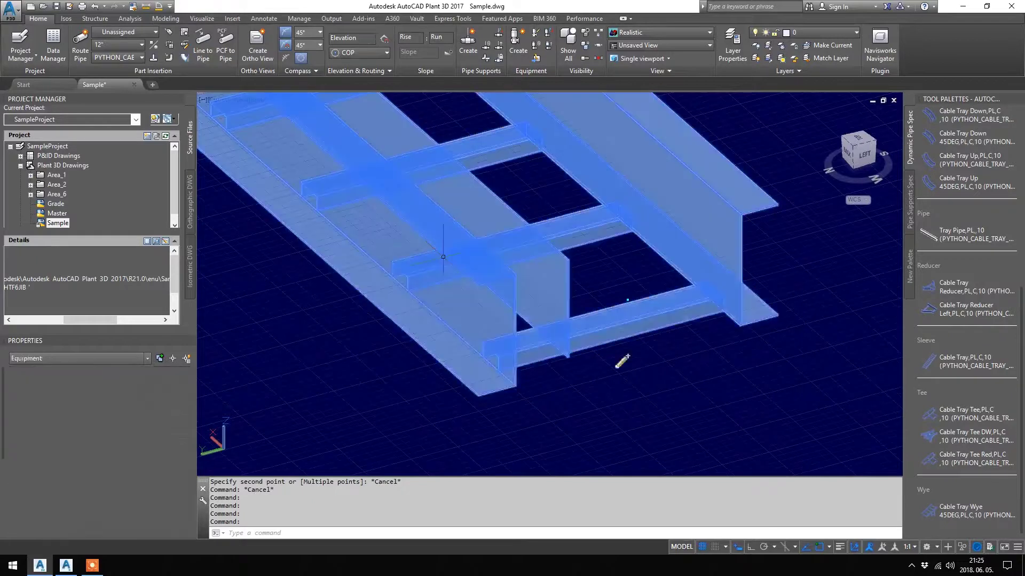
right_click(608, 186)
click(672, 303)
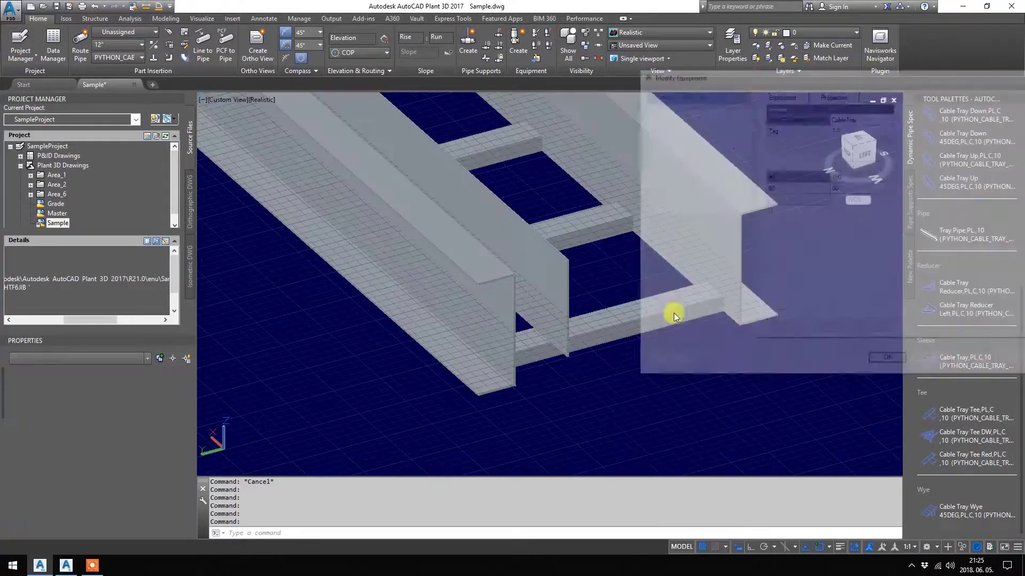
double_click(837, 317)
text(200)
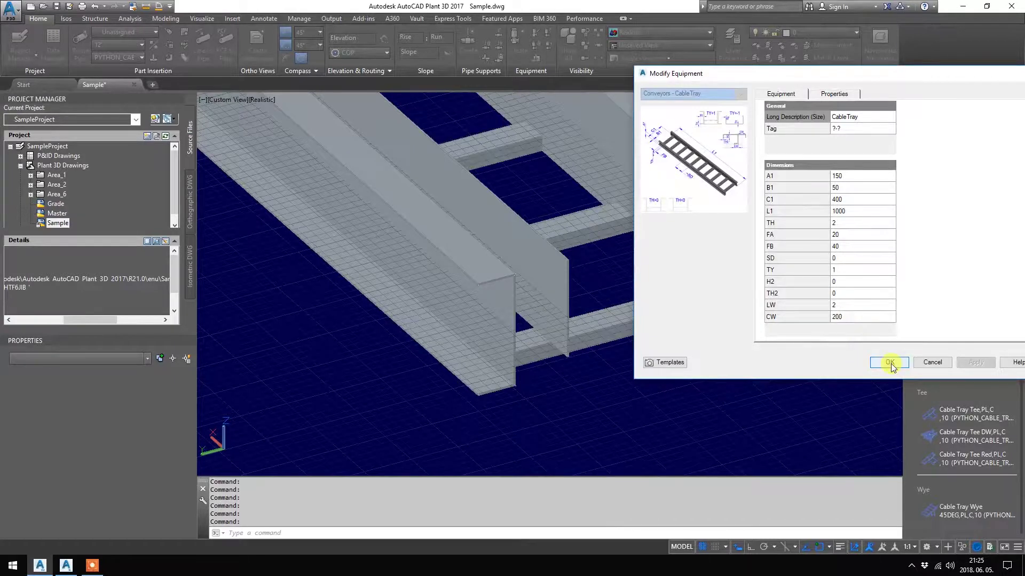
click(891, 364)
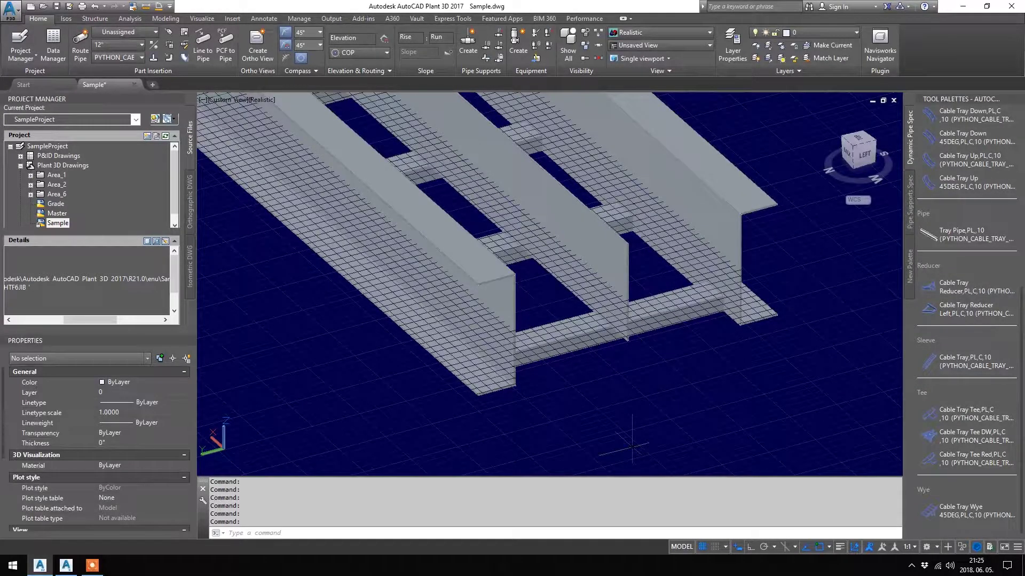
Step: Change CW from 200 to 250, then view the tray from above
key(ctrl+a)
right_click(781, 188)
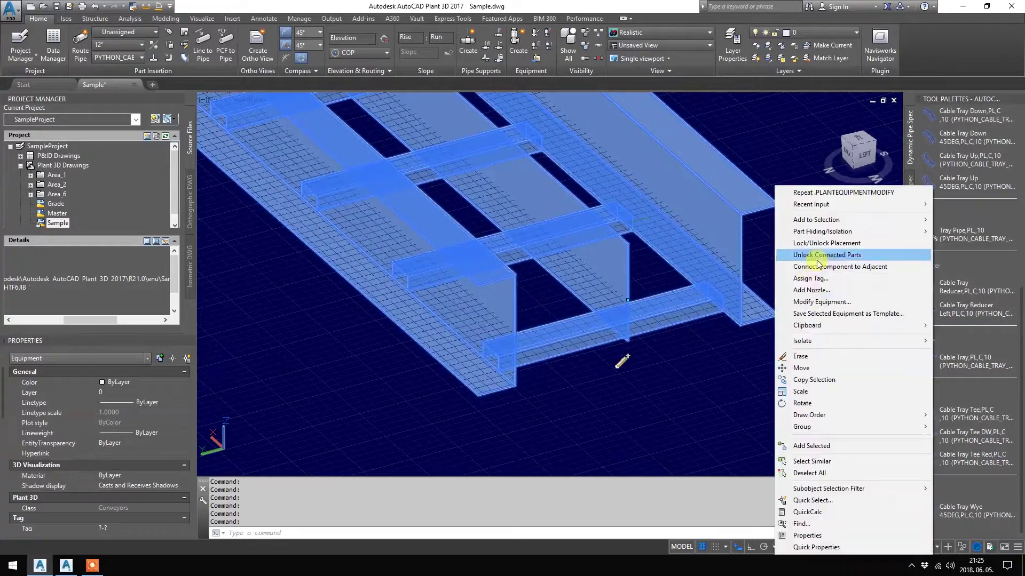
click(820, 302)
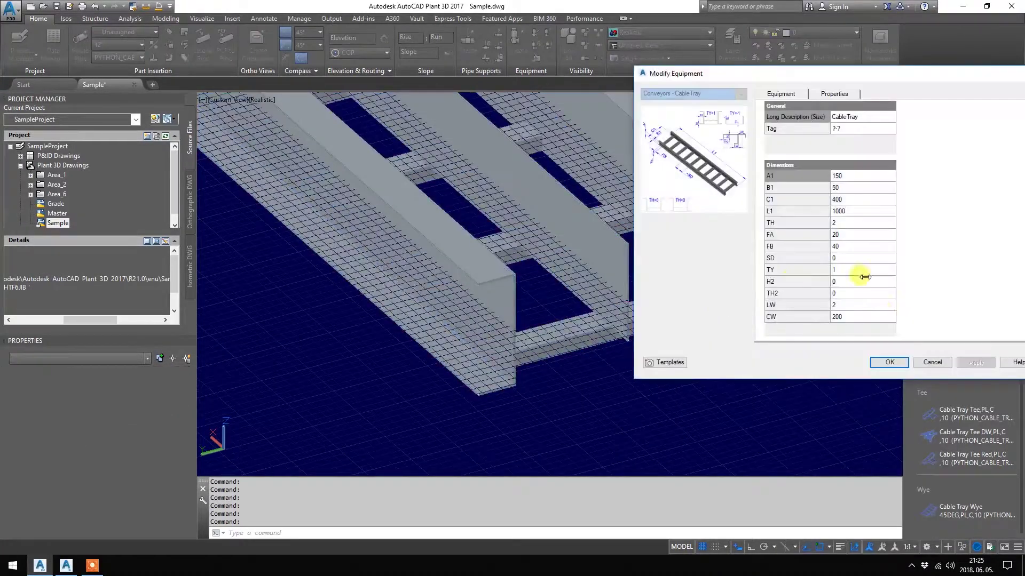
double_click(860, 318)
text(25)
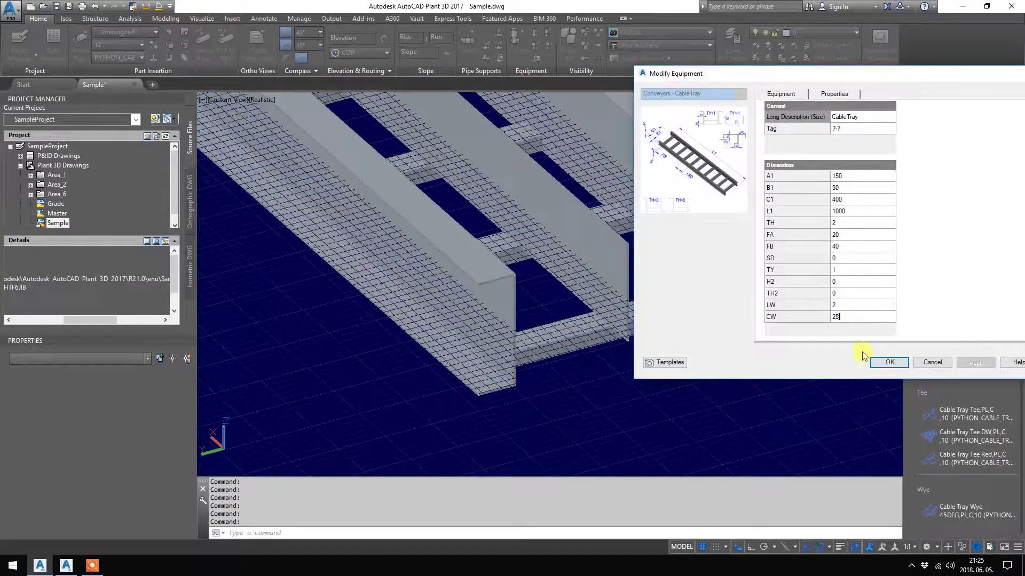
text(0)
click(889, 362)
scroll(521, 240, down, 5)
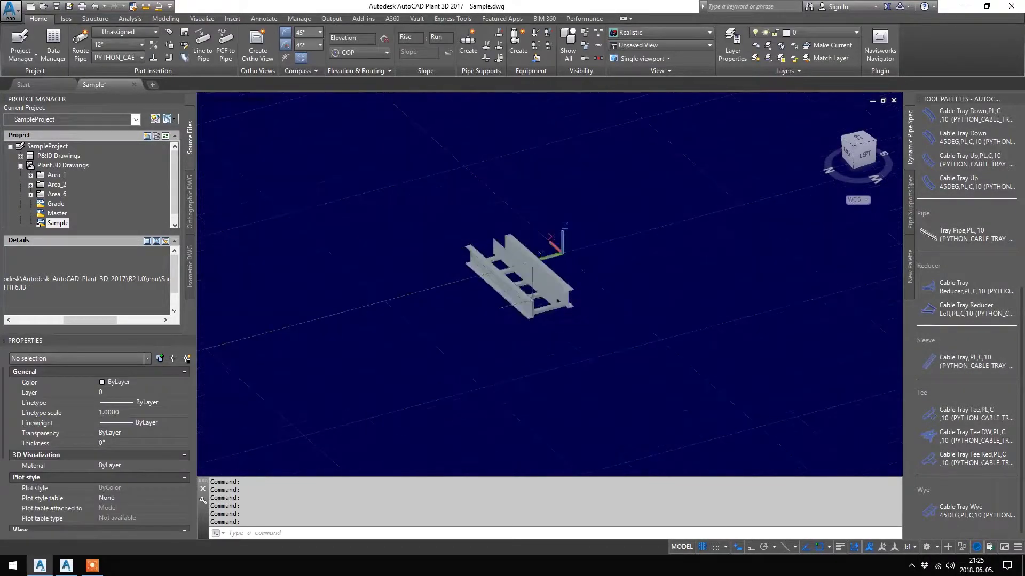
scroll(521, 240, up, 4)
drag(612, 249, 553, 240)
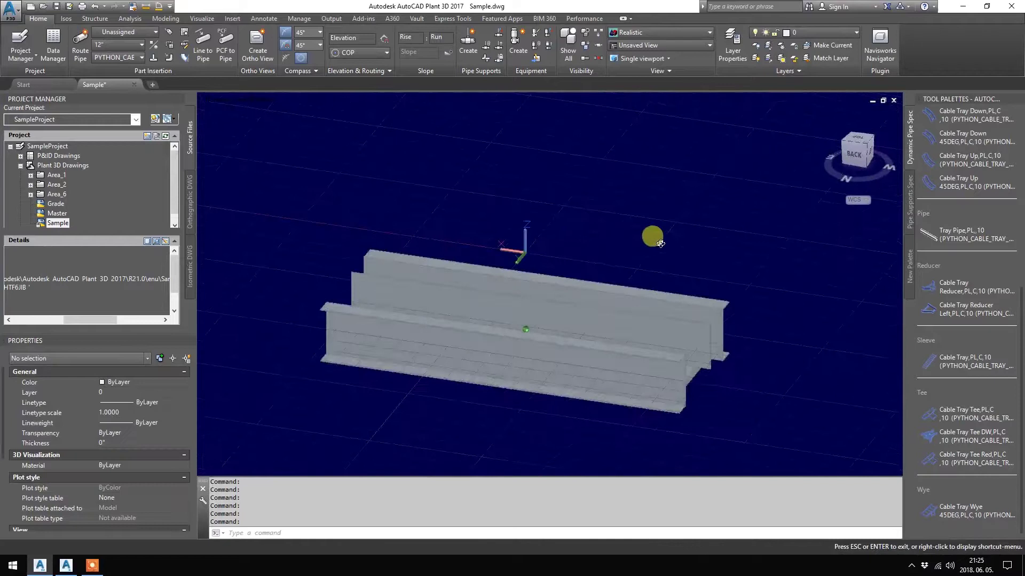
key(Escape)
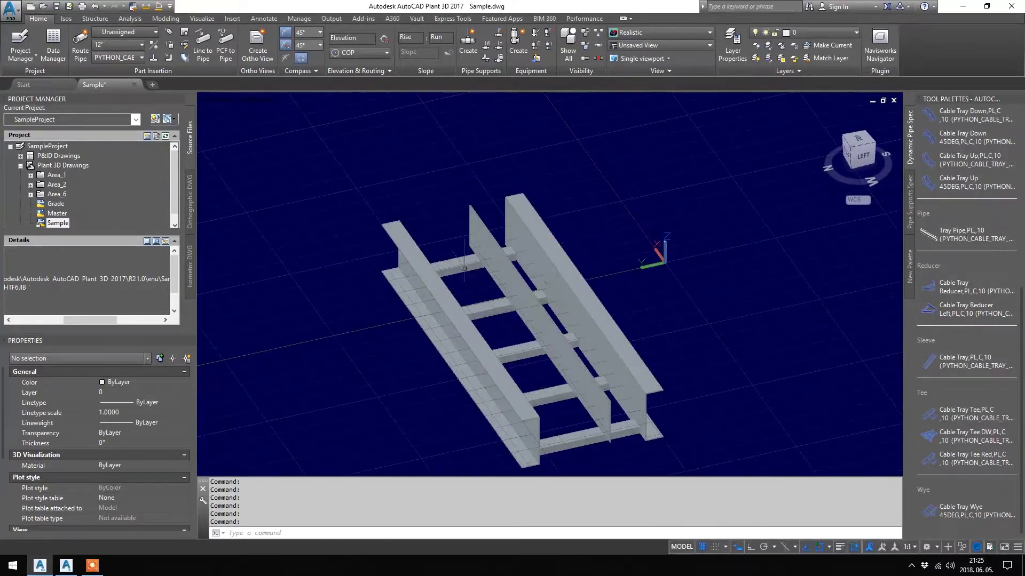
scroll(480, 281, down, 2)
click(577, 339)
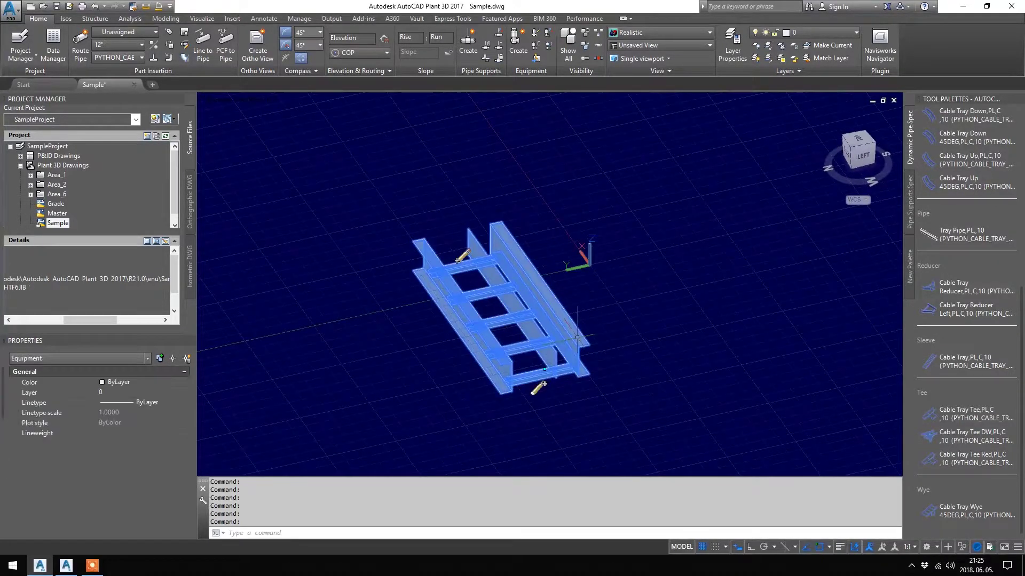
Step: Enter H2 = 30 and TH2 = 2 in Modify Equipment, then orbit the covered tray
right_click(588, 185)
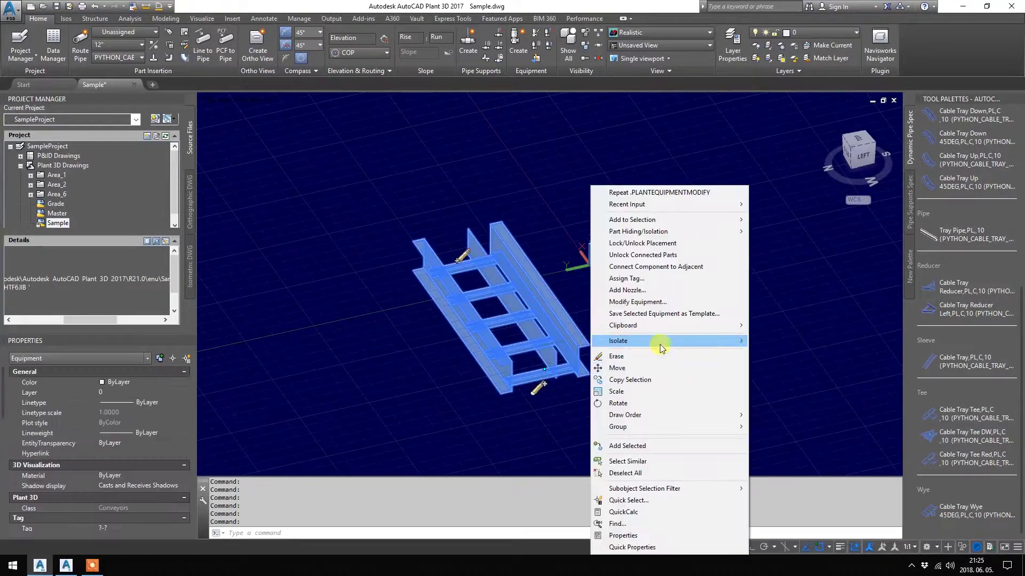
click(649, 302)
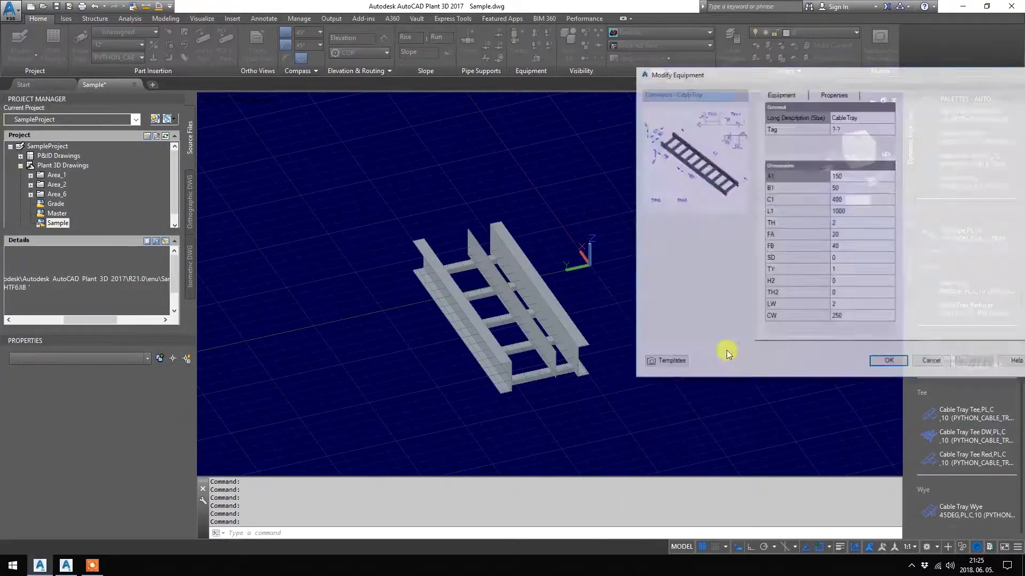
double_click(840, 282)
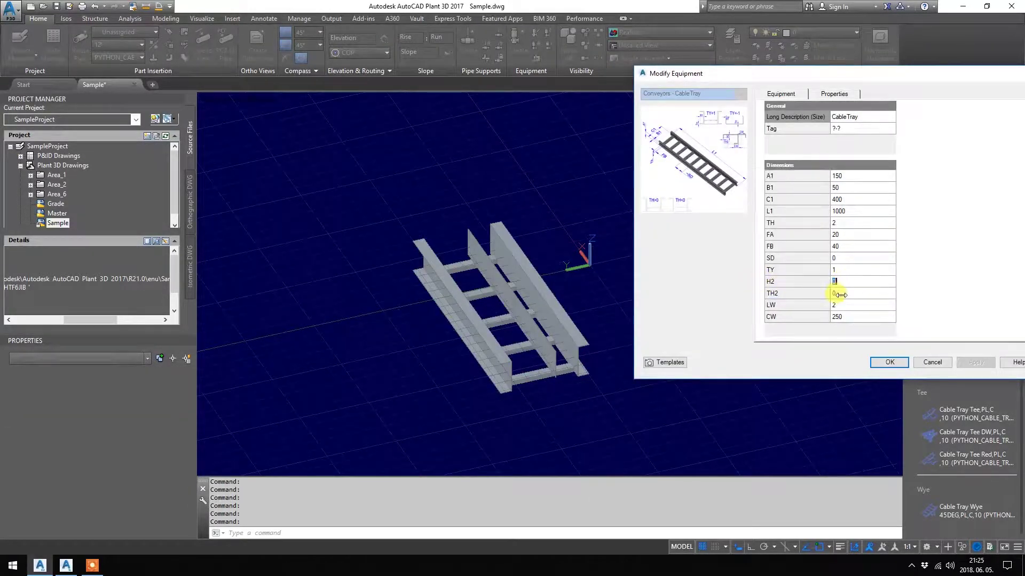
text(30)
click(859, 293)
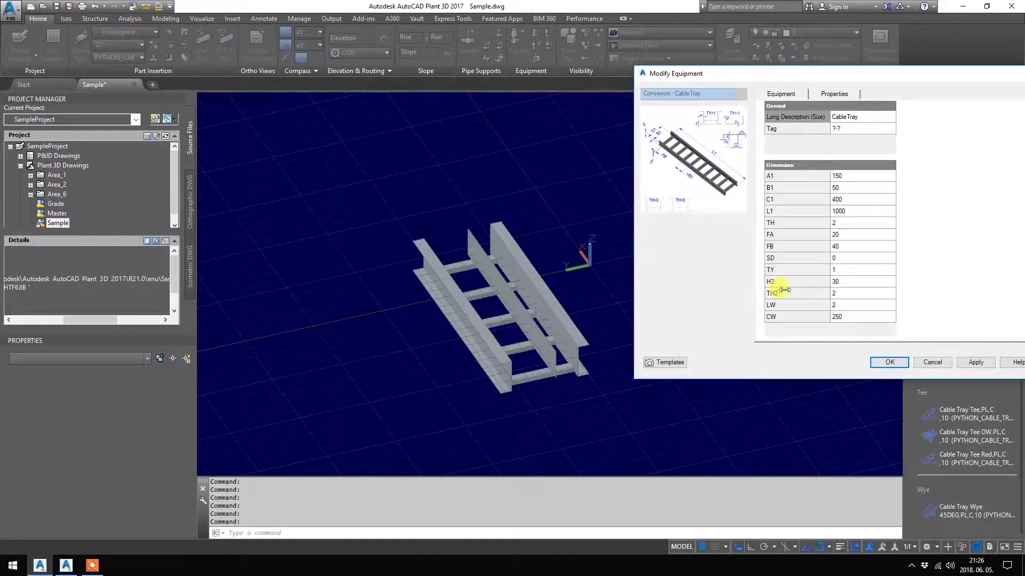
click(888, 362)
scroll(504, 360, up, 5)
scroll(505, 360, up, 4)
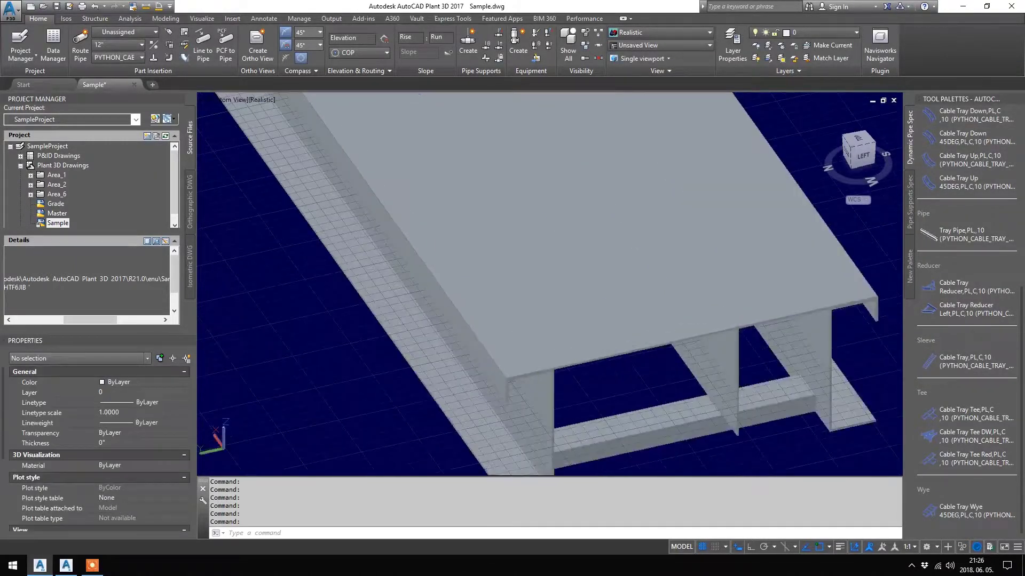
shift+middle_drag(672, 288, 738, 366)
Step: Reopen the covered tray's dimensions, then edit and accept a dimension value
click(696, 272)
right_click(820, 186)
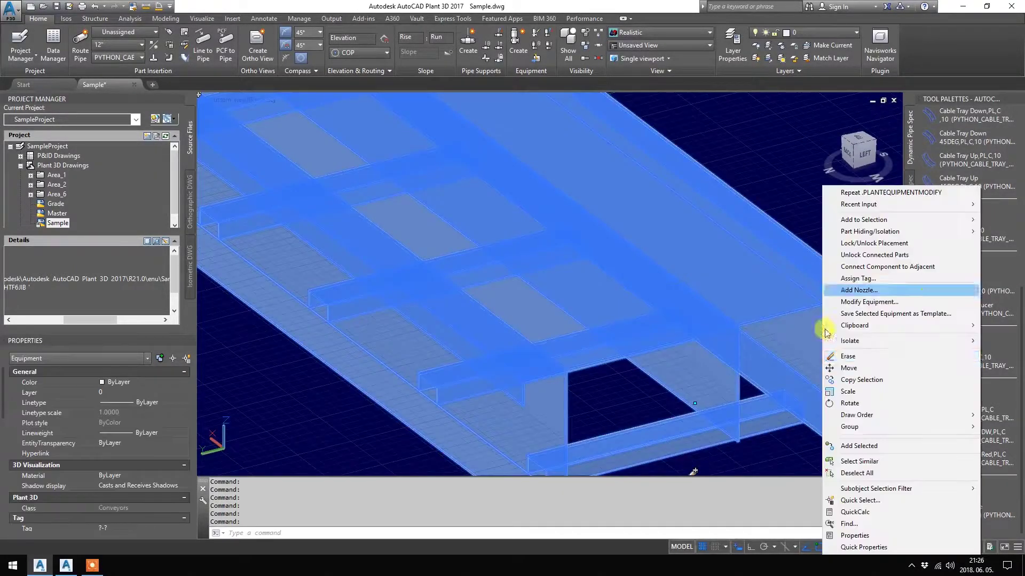
click(869, 302)
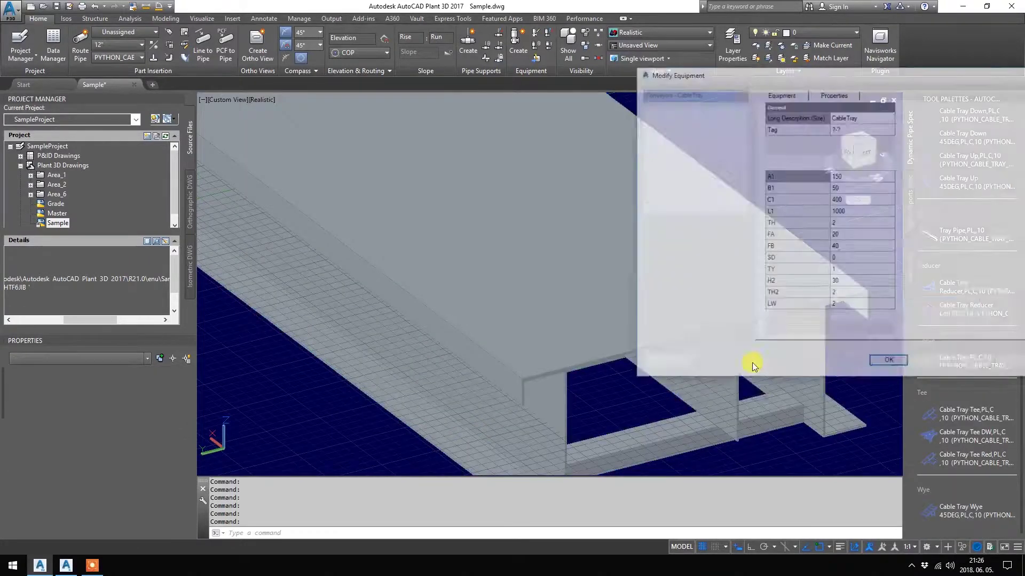
double_click(851, 316)
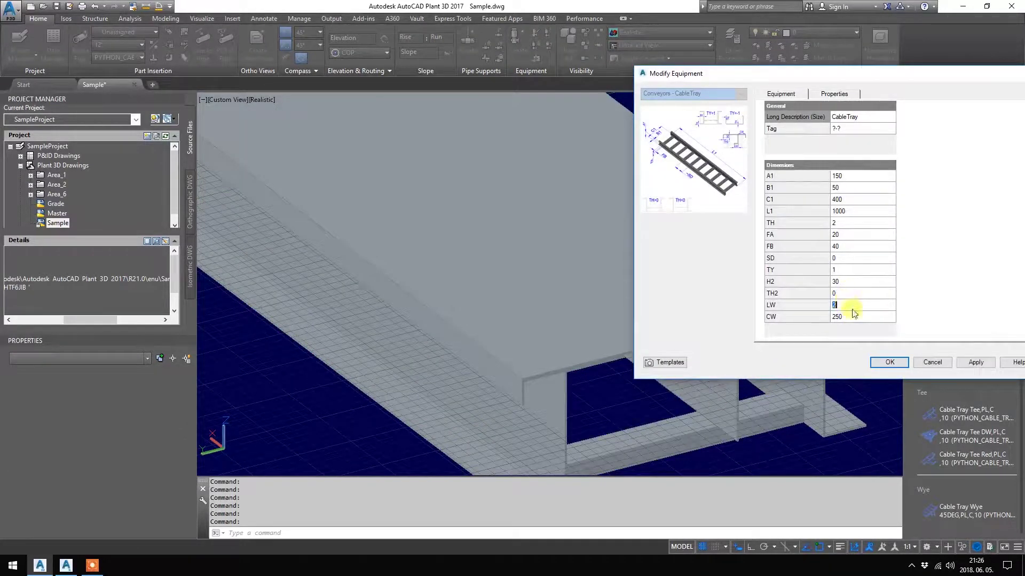
text(300)
click(888, 362)
Step: Change the tray type TY to -1, then orbit and pan to inspect the solid-bottom tray
click(757, 370)
right_click(701, 185)
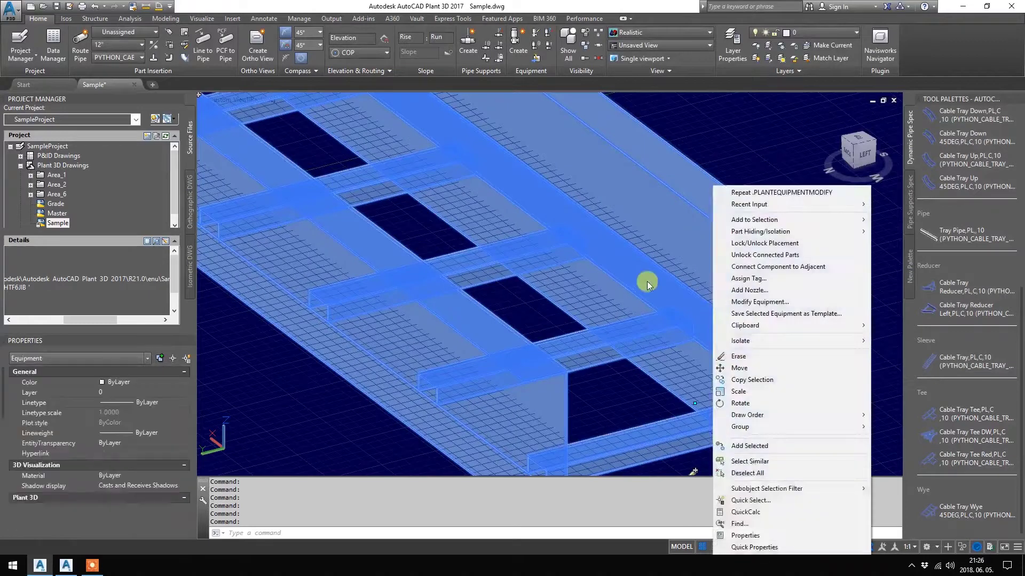
click(783, 306)
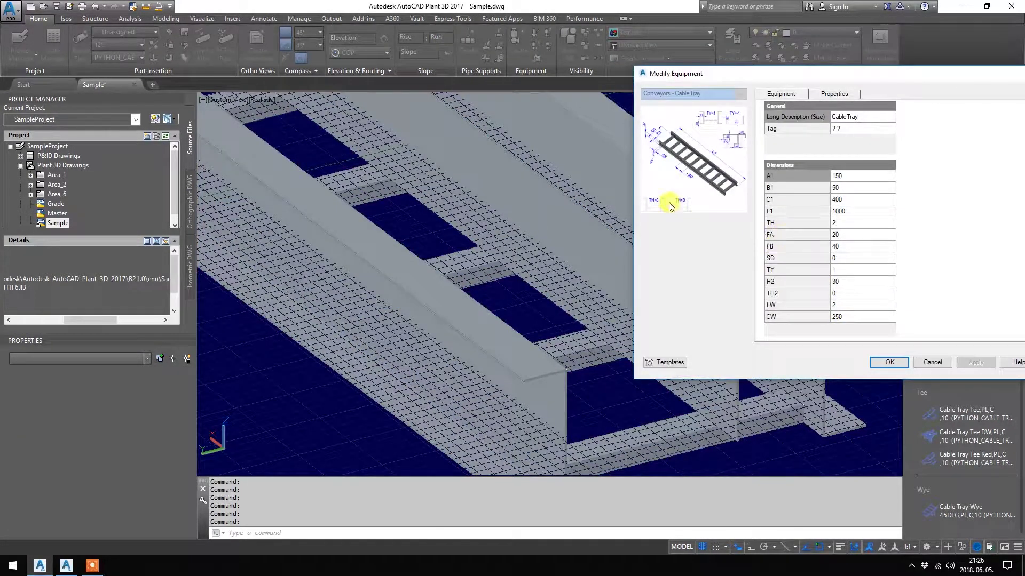
double_click(841, 270)
text(-1)
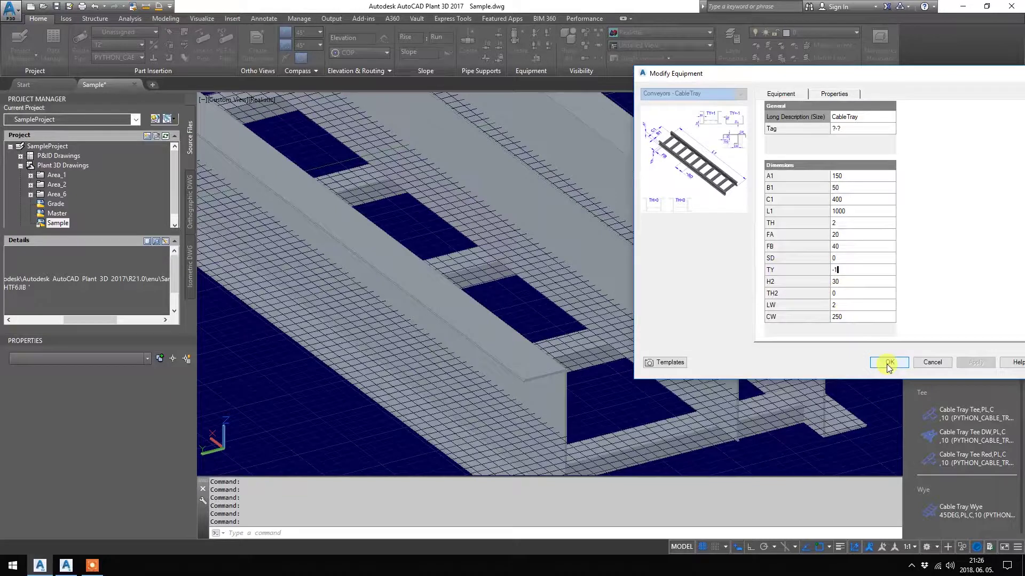
click(888, 365)
scroll(561, 281, down, 3)
mouse_move(561, 281)
shift+middle_down()
mouse_move(645, 300)
mouse_move(609, 320)
mouse_move(656, 344)
shift+middle_up()
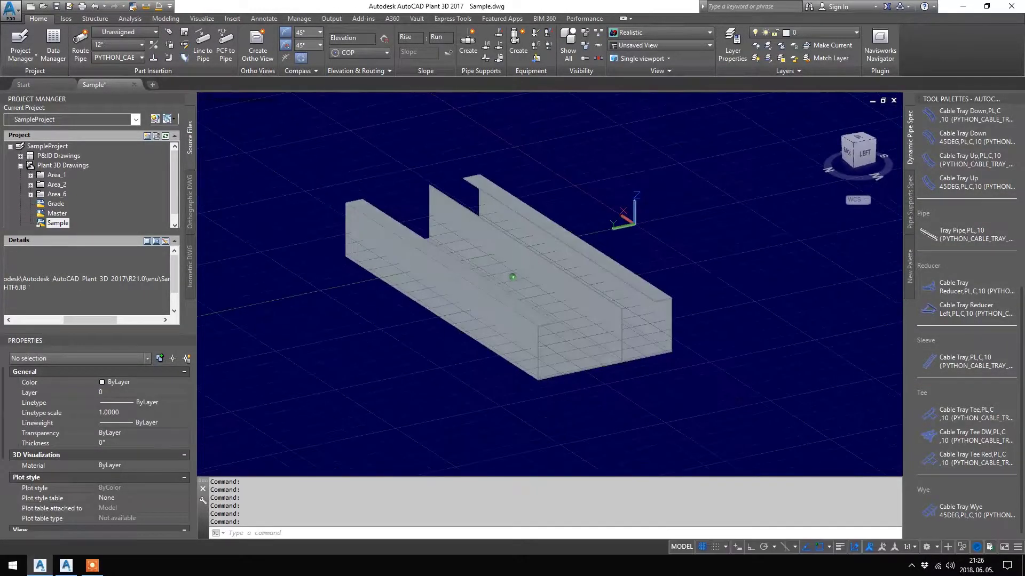
scroll(616, 384, up, 5)
mouse_move(656, 305)
middle_down()
mouse_move(641, 328)
mouse_move(656, 313)
middle_up()
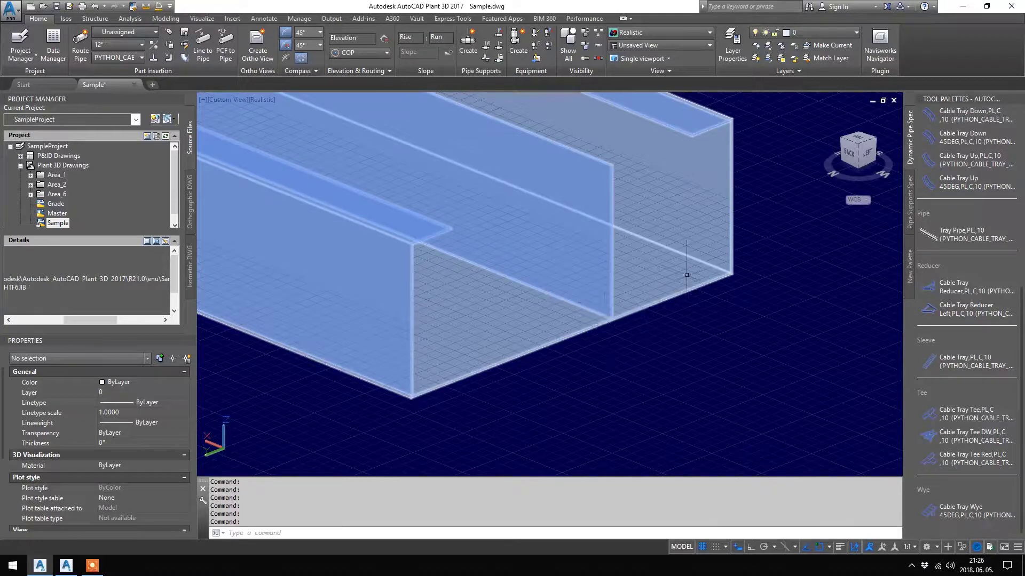
Step: Set TY back to 1, then orbit and pan to inspect the ladder tray openings
click(605, 313)
right_click(673, 268)
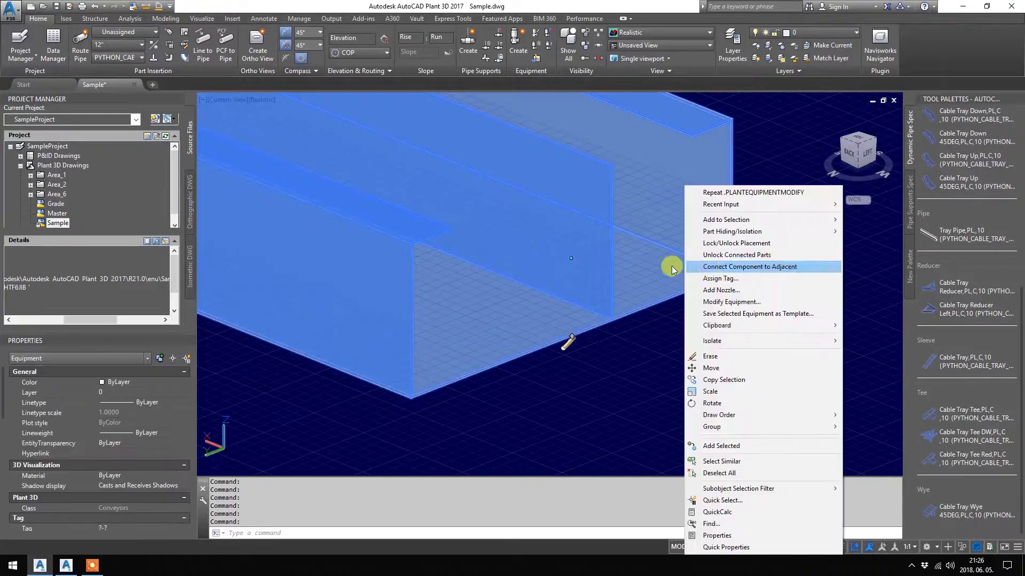
click(758, 301)
double_click(853, 271)
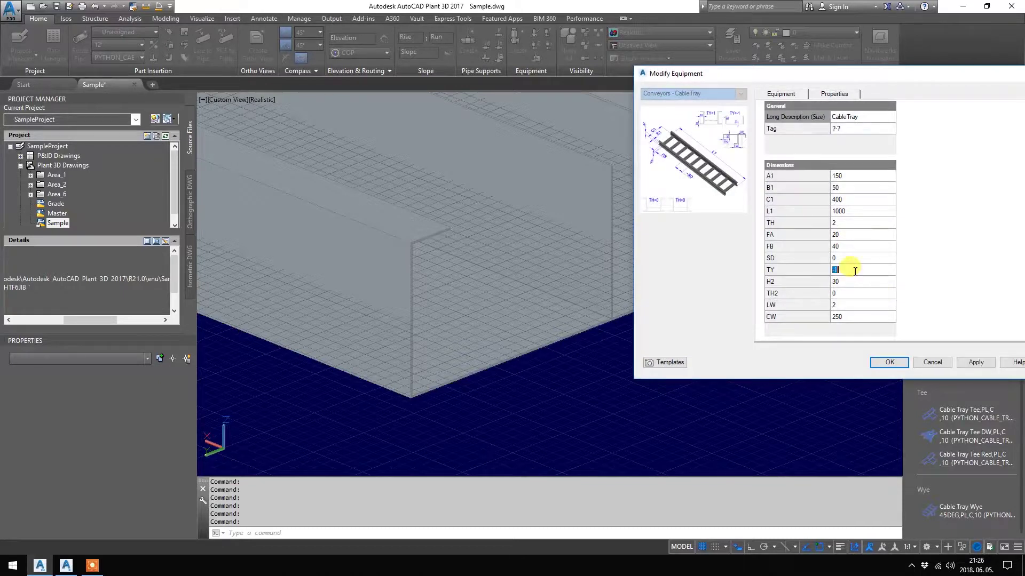
click(888, 362)
key(Escape)
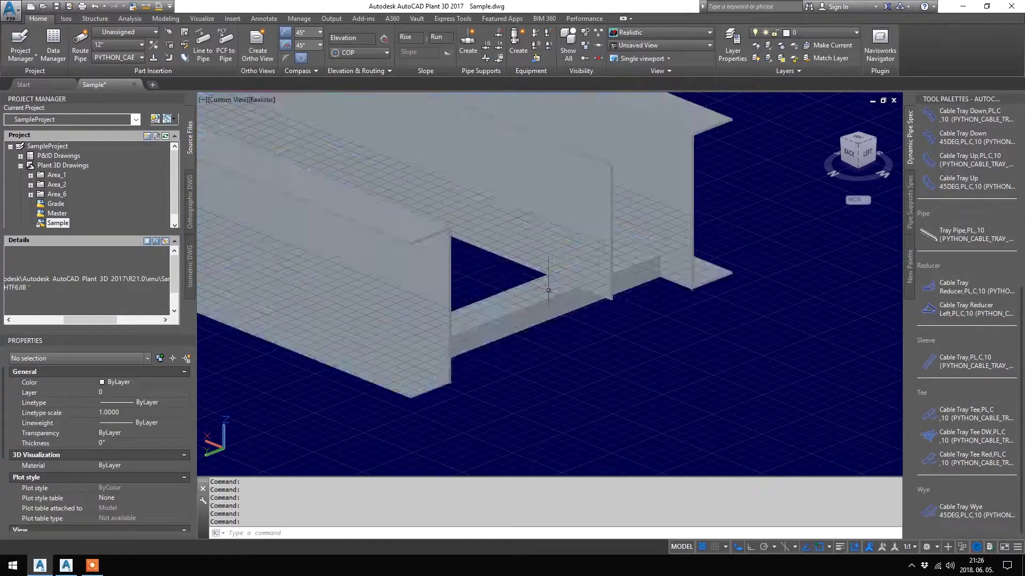
scroll(543, 286, down, 3)
shift+middle_drag(702, 295, 652, 306)
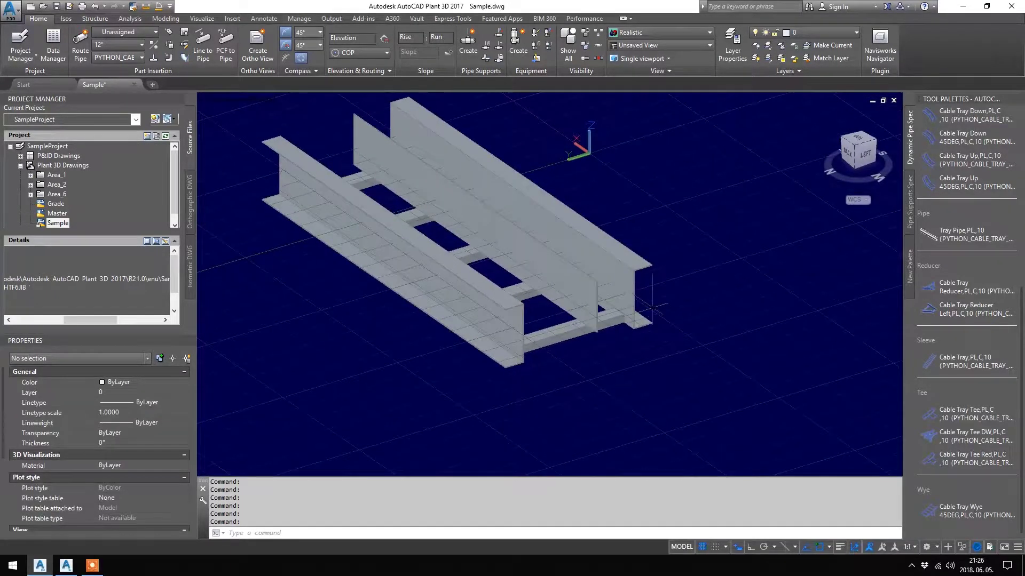
scroll(543, 286, down, 3)
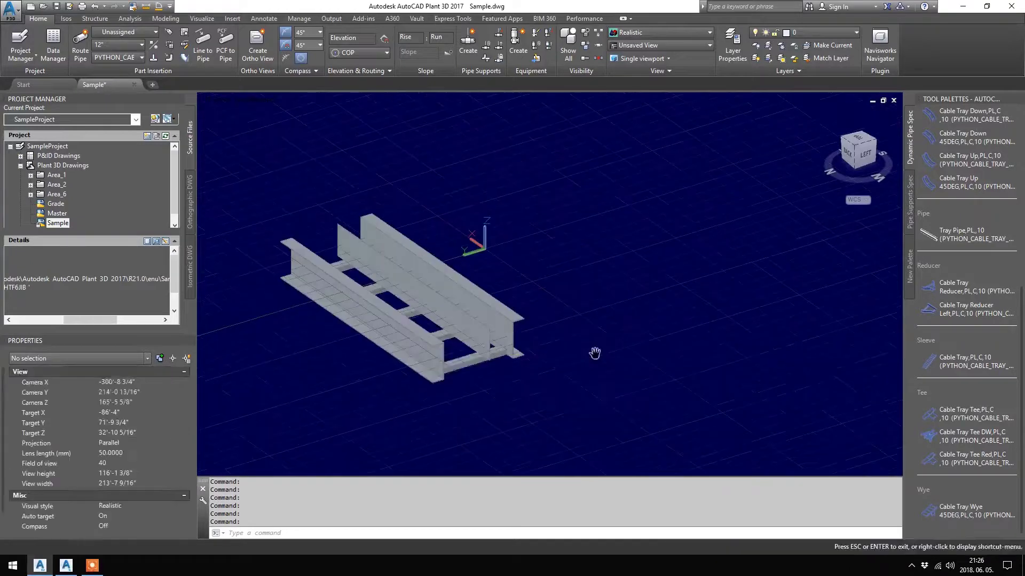
middle_drag(561, 304, 512, 344)
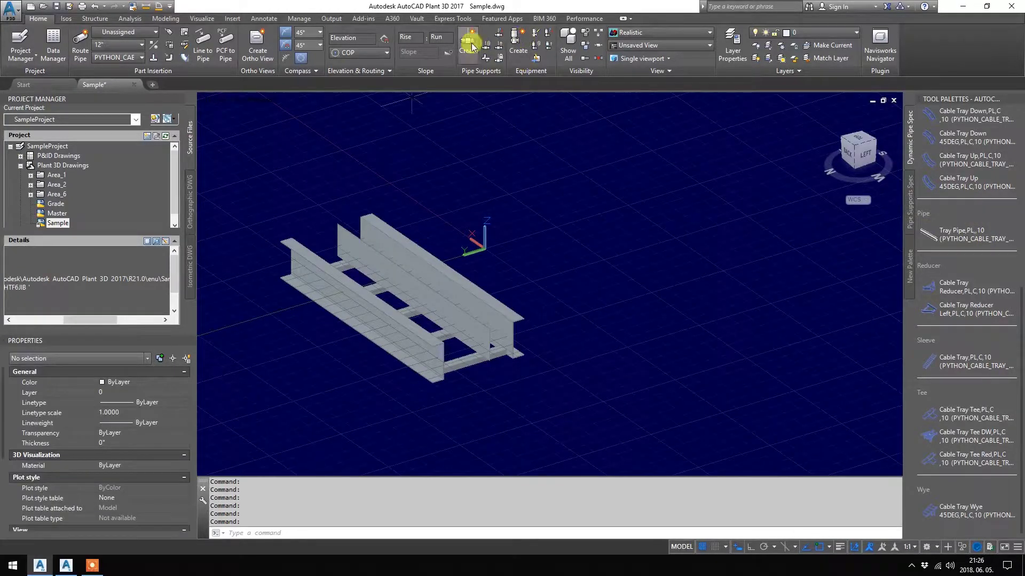
Step: Create a Conveyors CableTrayBendUP with LW set to 50
click(520, 40)
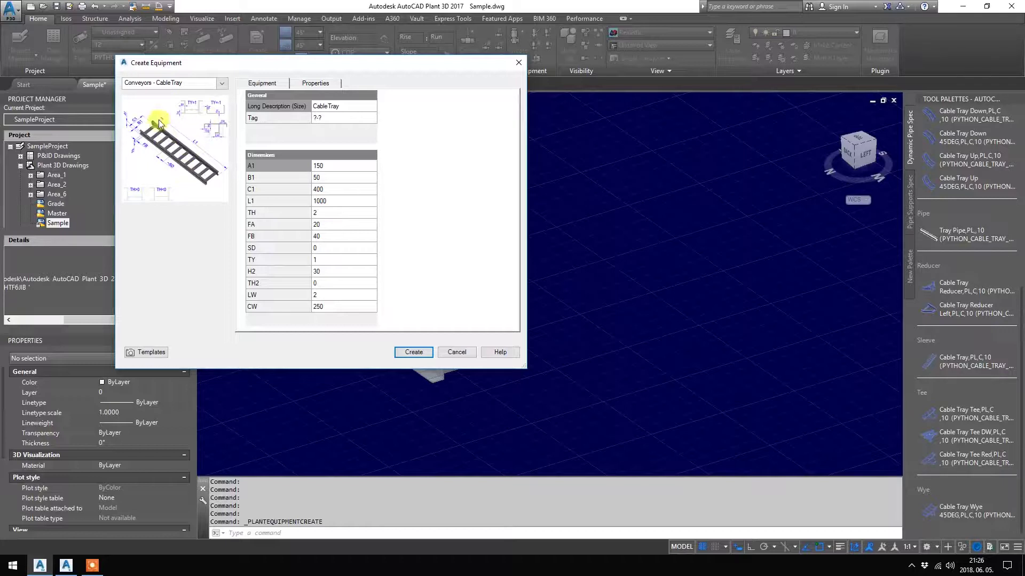
click(172, 83)
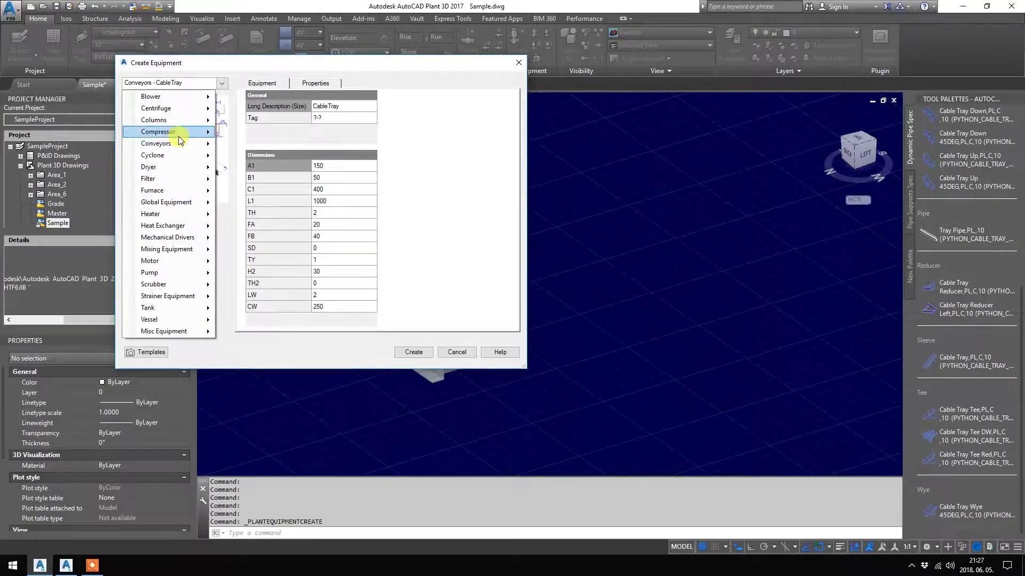
mouse_move(156, 143)
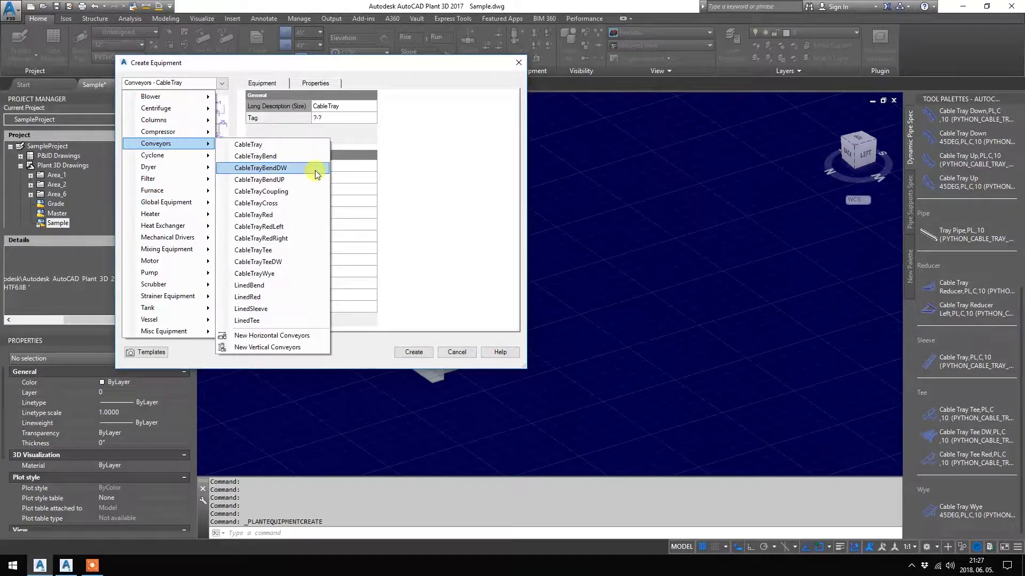
click(307, 180)
scroll(375, 276, down, 3)
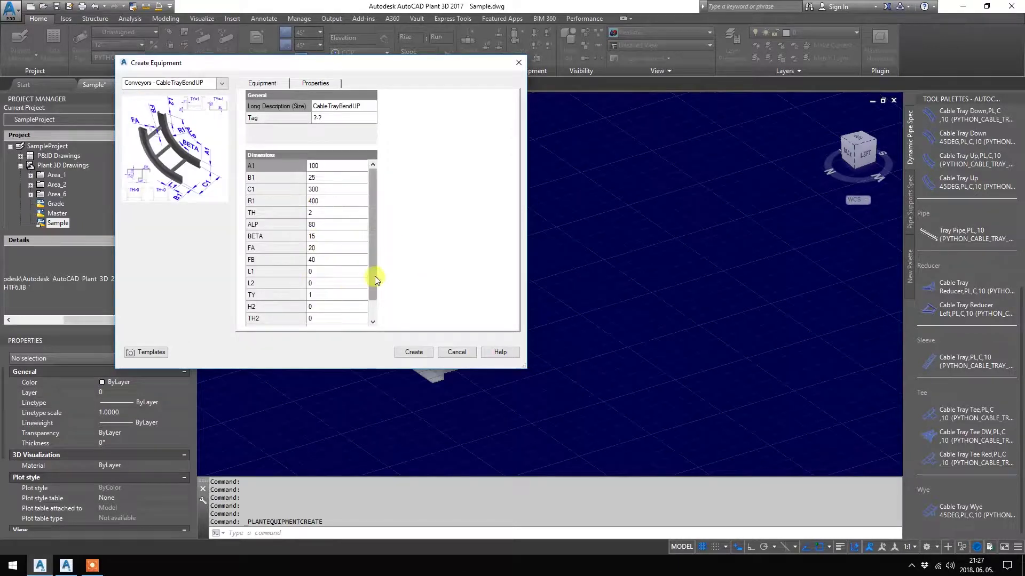
click(335, 307)
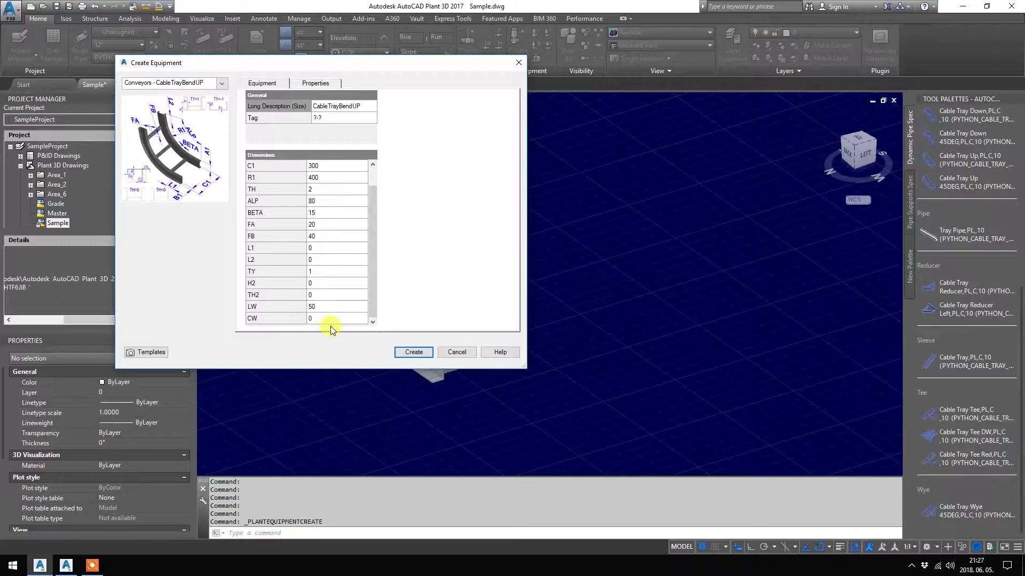
scroll(330, 280, up, 3)
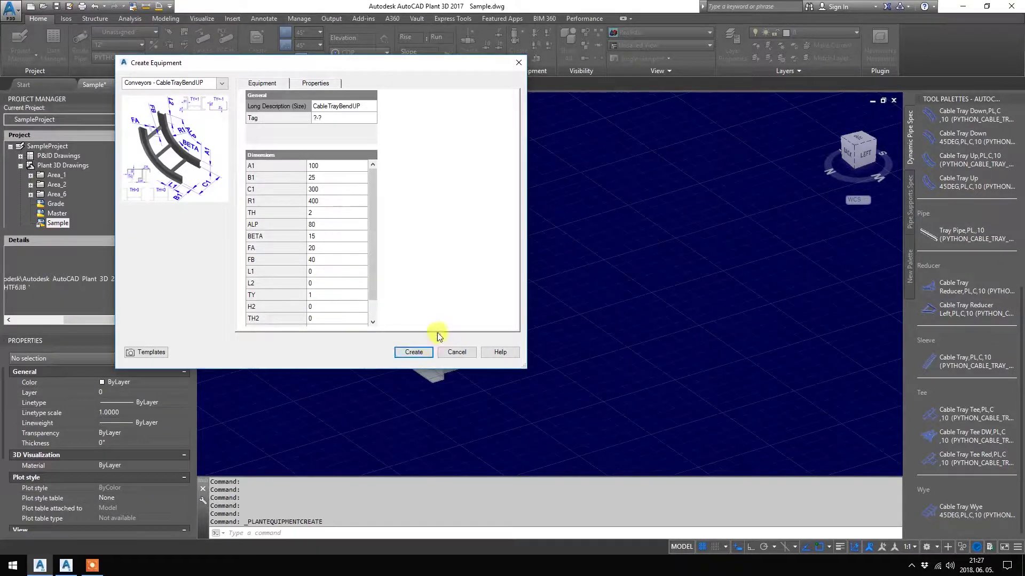
click(417, 353)
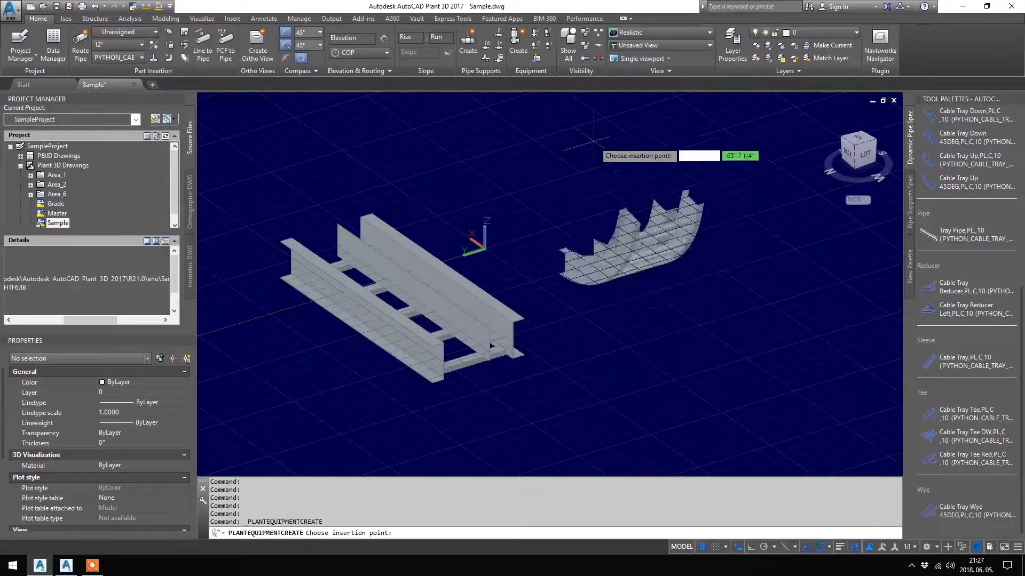
Step: Place the bend upright beside the straight tray, then orbit to it and select it
click(632, 240)
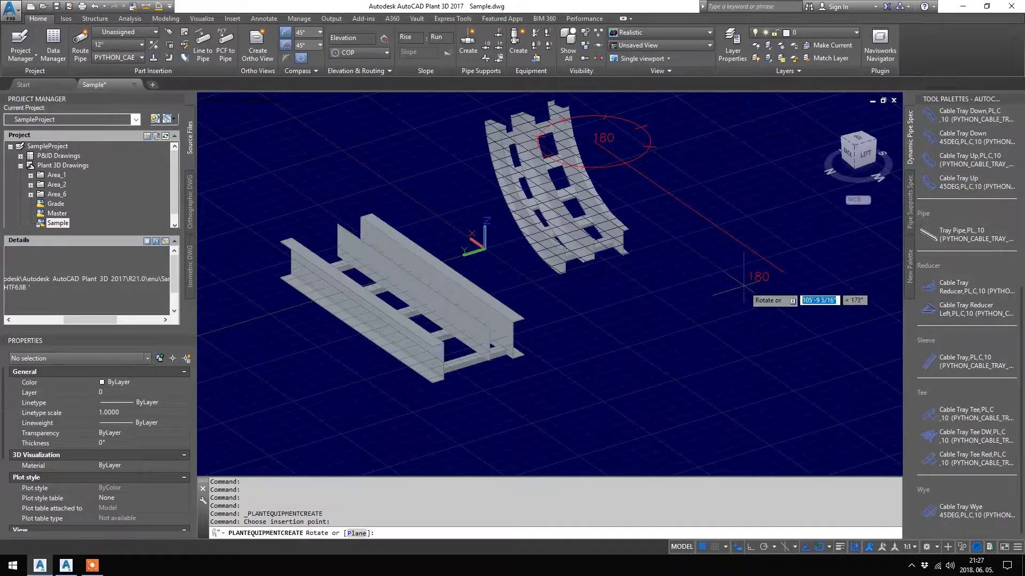
click(673, 308)
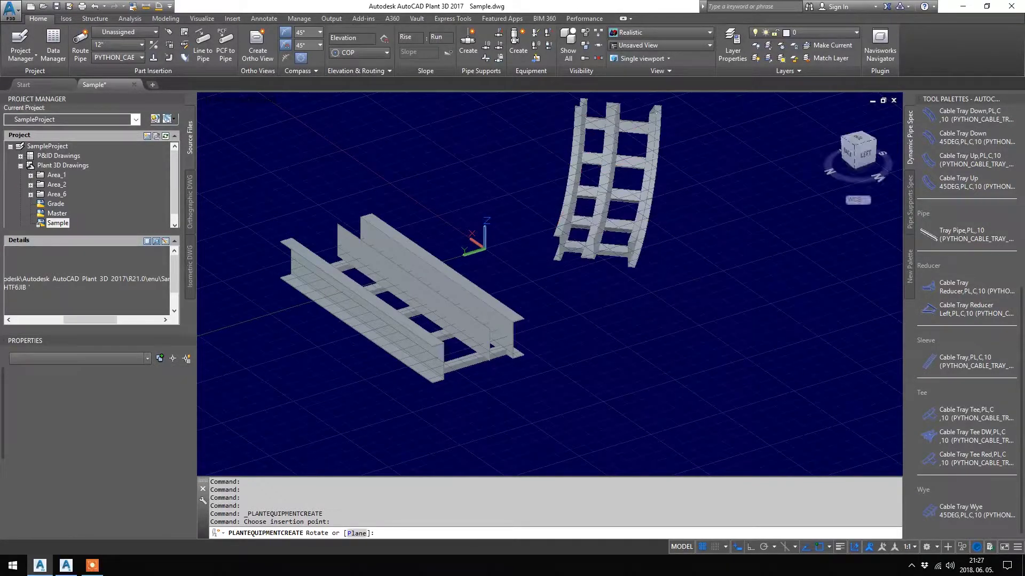
key(Escape)
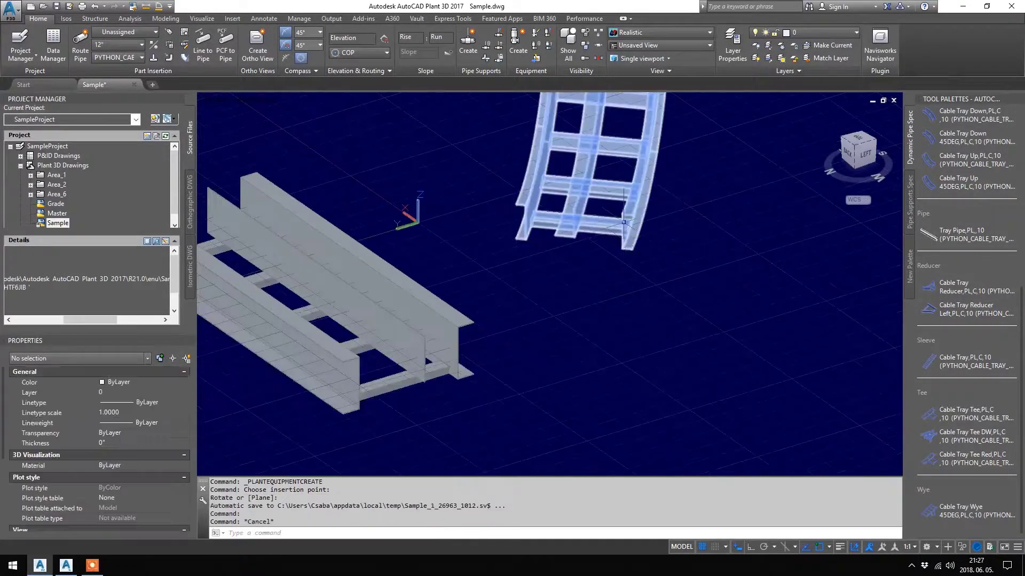
scroll(560, 280, up, 3)
mouse_move(553, 264)
shift+middle_down()
mouse_move(629, 271)
mouse_move(512, 285)
shift+middle_up()
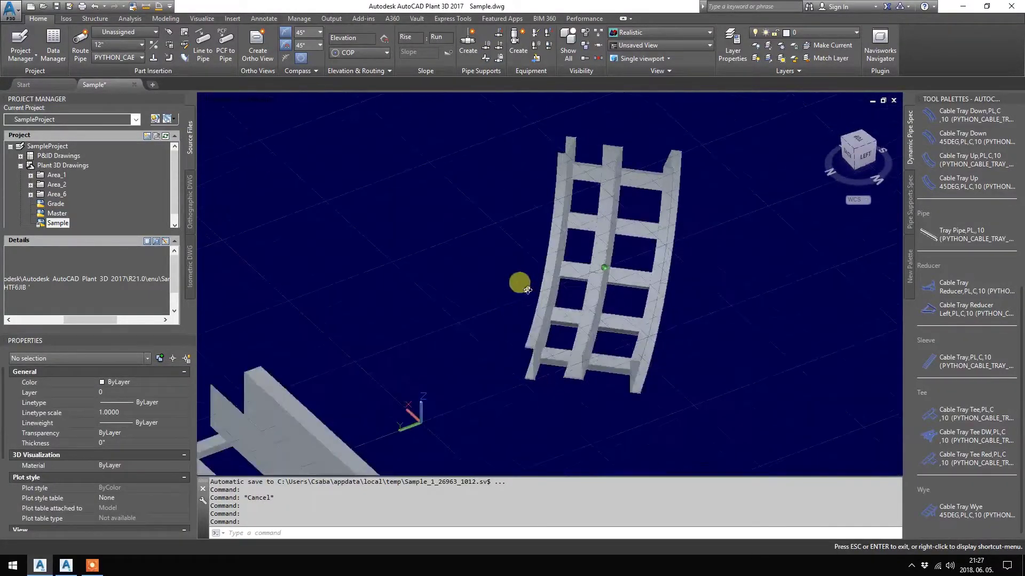
click(608, 264)
Step: Apply new dimensions to the upward cable tray bend and orbit to check it
right_click(727, 184)
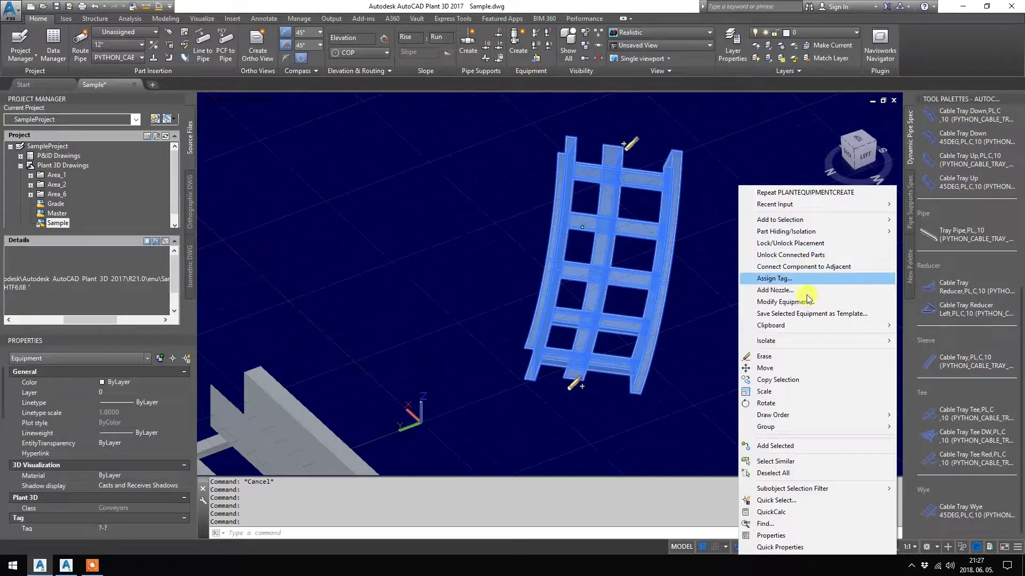
click(785, 302)
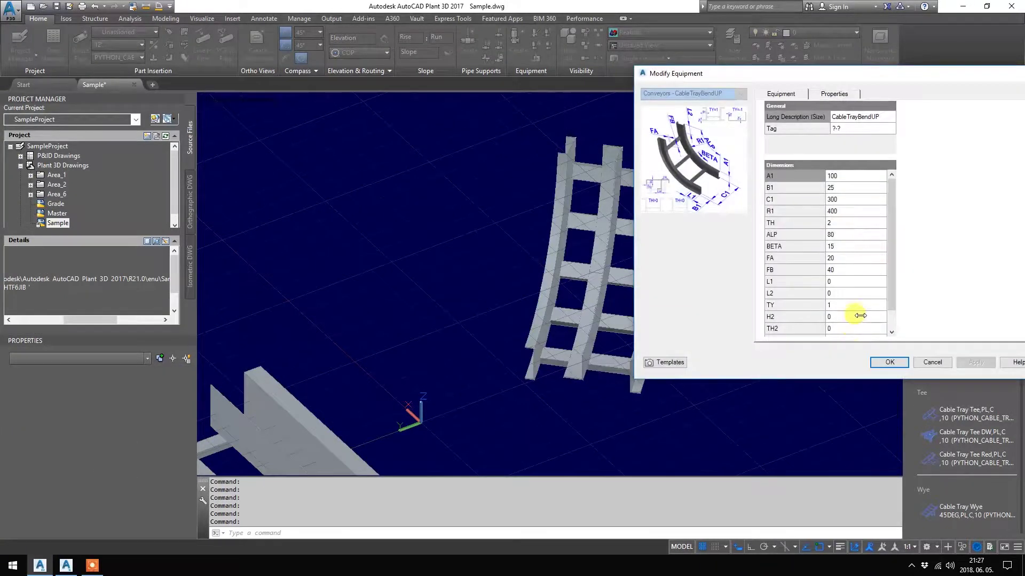
scroll(851, 318, down, 2)
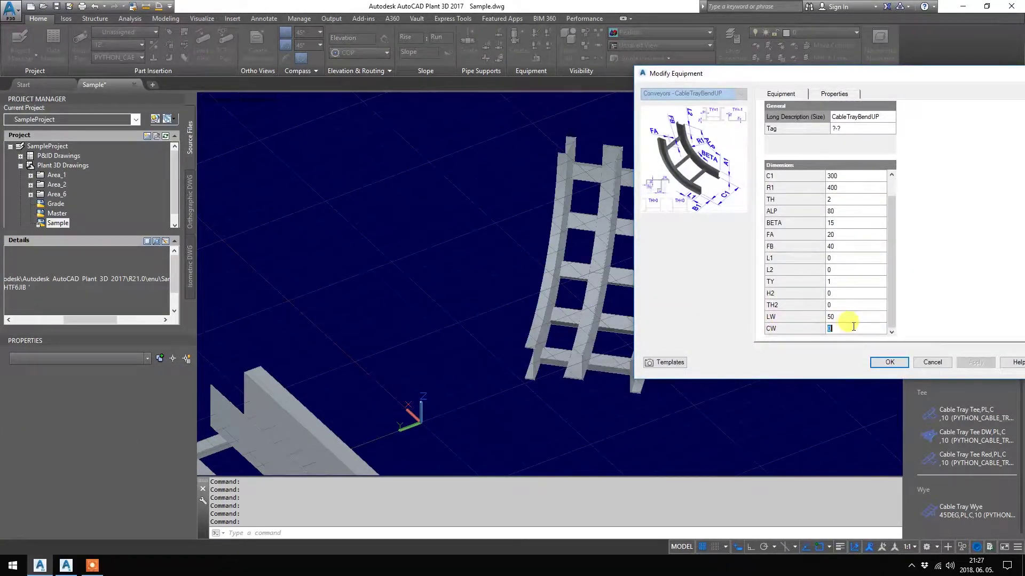
click(883, 364)
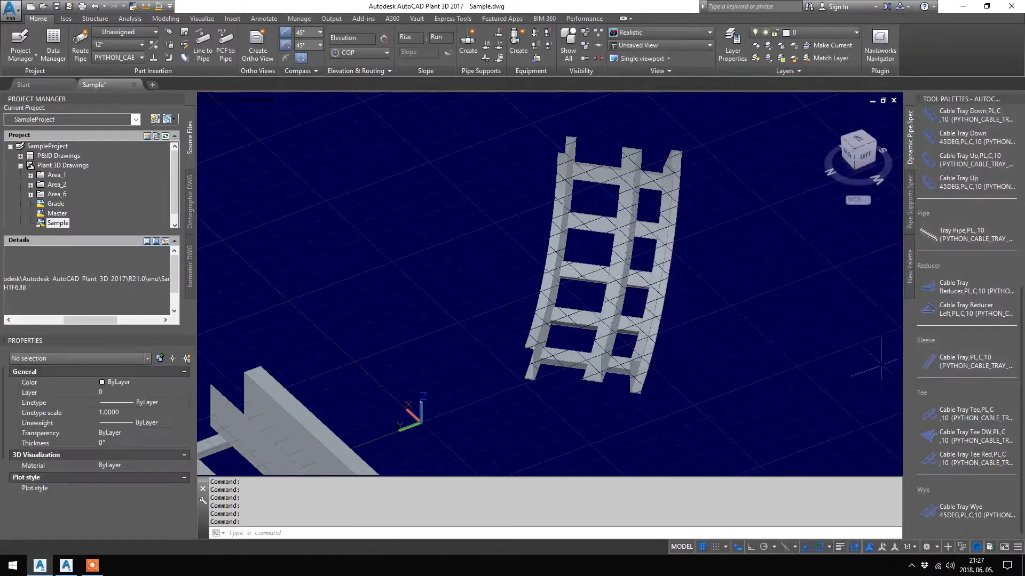
mouse_move(777, 352)
shift+middle_down()
mouse_move(735, 303)
mouse_move(696, 300)
shift+middle_up()
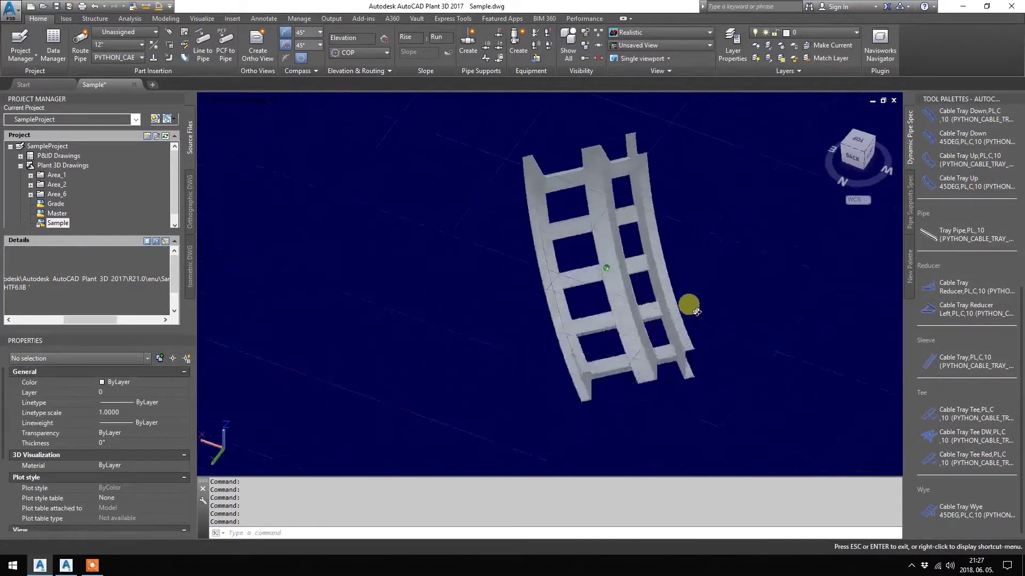
Step: Change the bend's TH2 value, apply and confirm, then orbit to view it
right_click(644, 171)
click(745, 290)
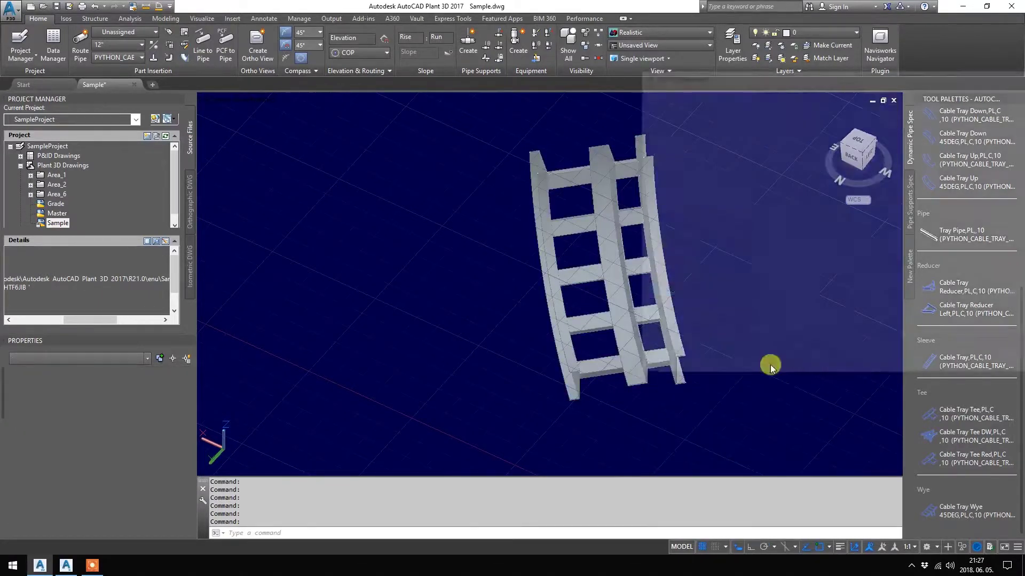
scroll(848, 299, down, 2)
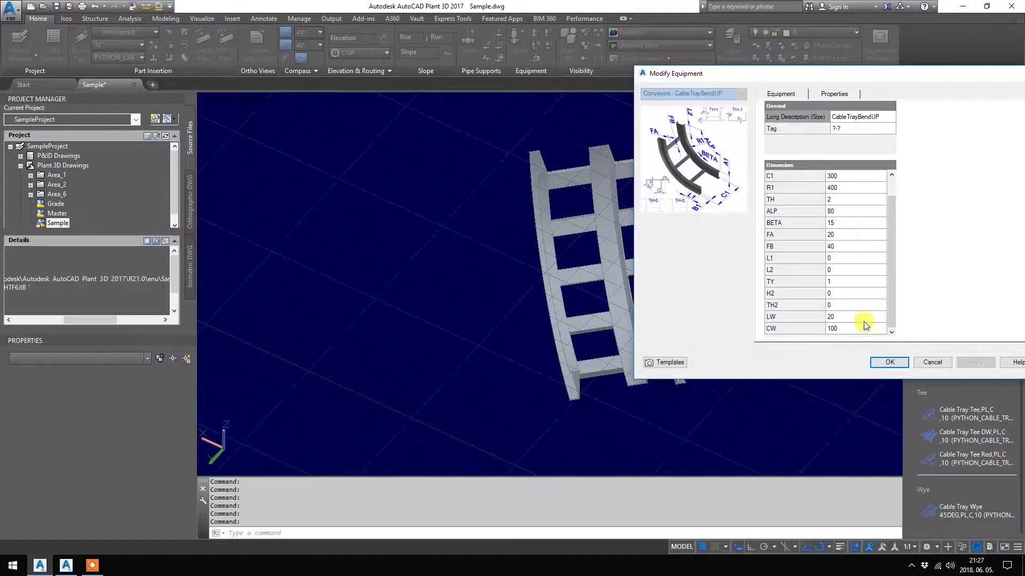
double_click(841, 305)
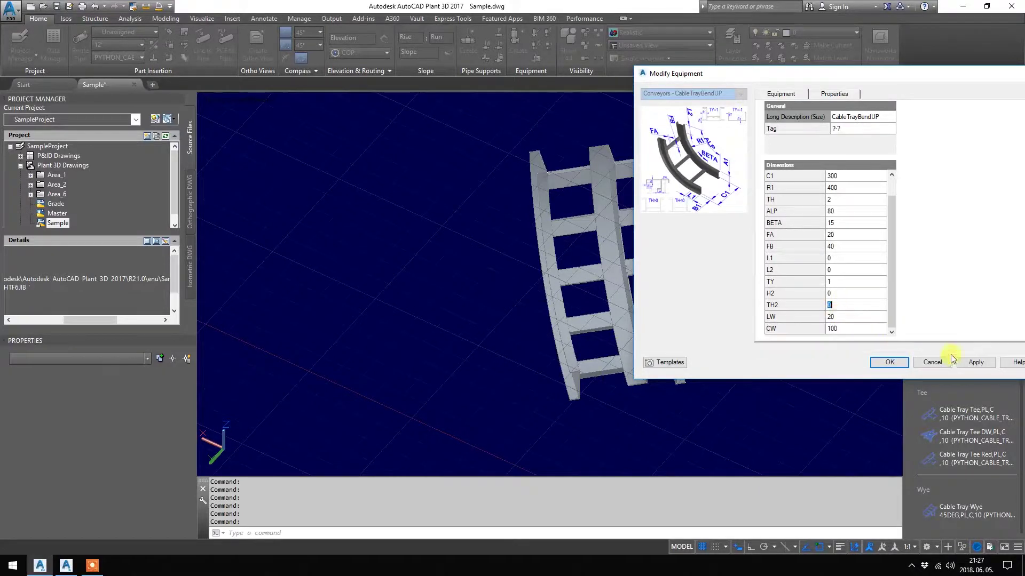
click(976, 362)
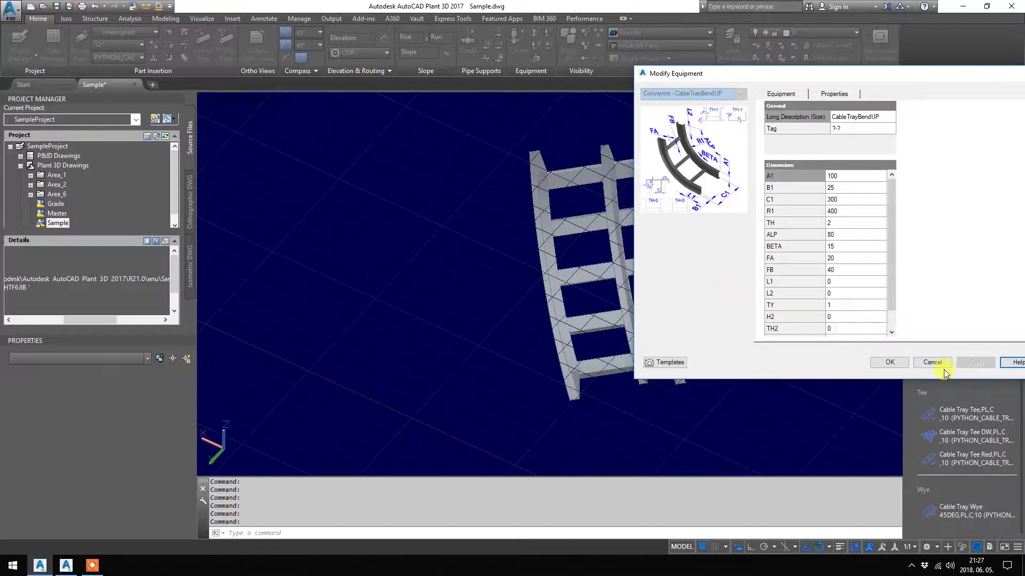
click(890, 362)
mouse_move(721, 272)
shift+mouse_down()
mouse_move(856, 278)
mouse_move(584, 265)
shift+mouse_up()
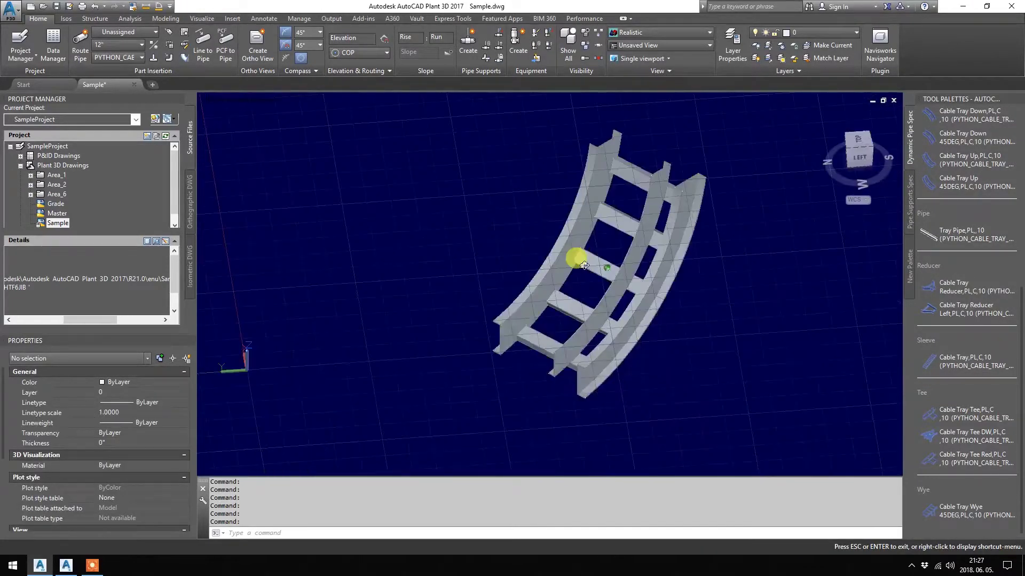
scroll(585, 264, down, 3)
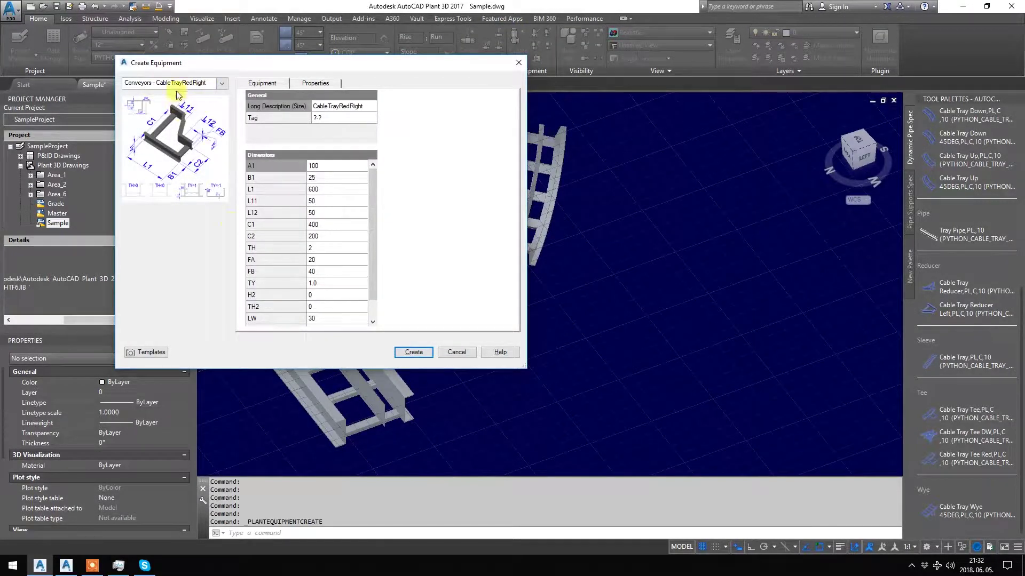
scroll(371, 235, down, 2)
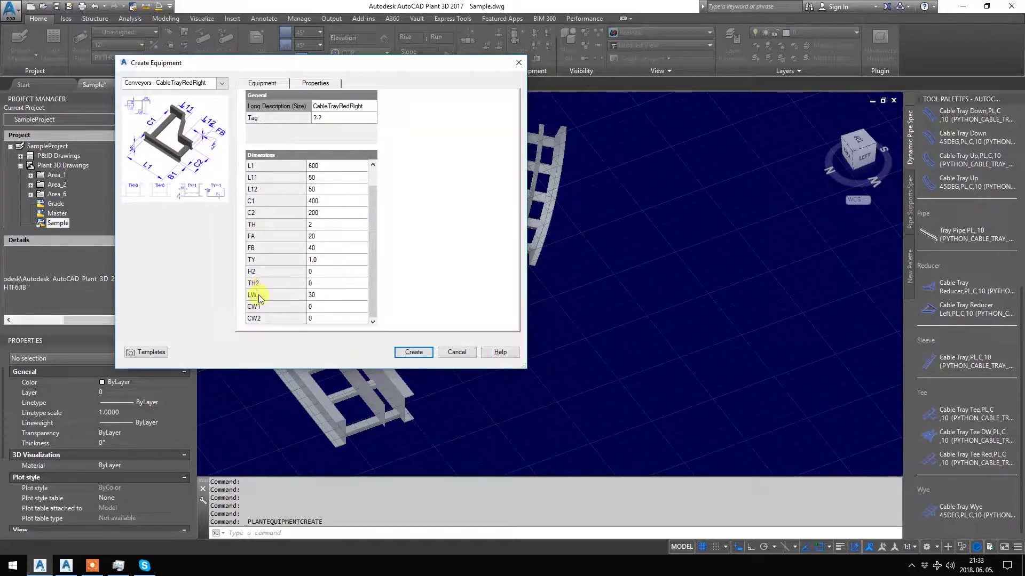
Step: Place the CableTrayRedRight reducer (LW 30) at a picked point with default rotation, then select it
click(412, 352)
click(681, 272)
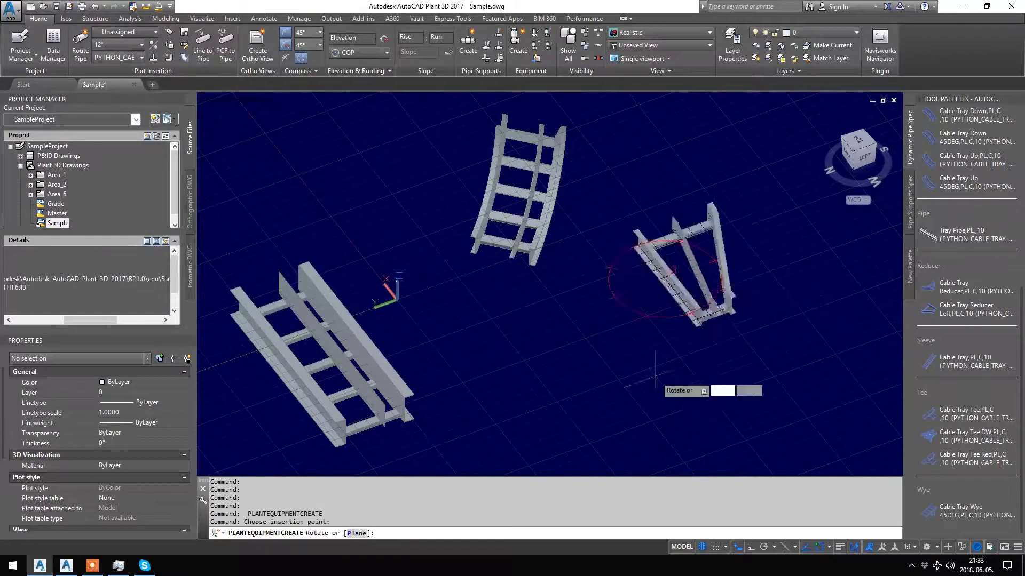
click(617, 165)
scroll(761, 264, up, 3)
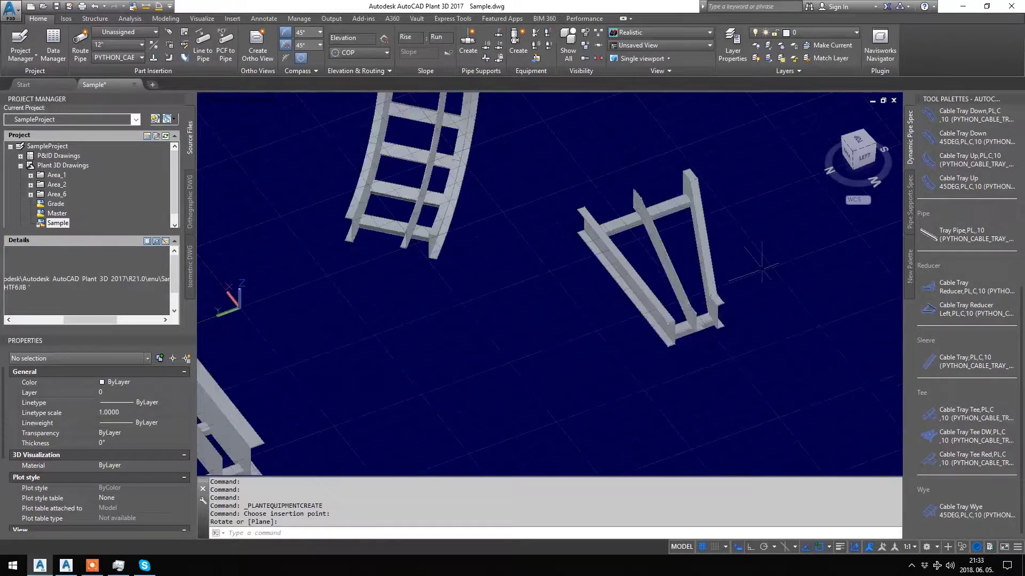
scroll(760, 264, up, 3)
click(644, 231)
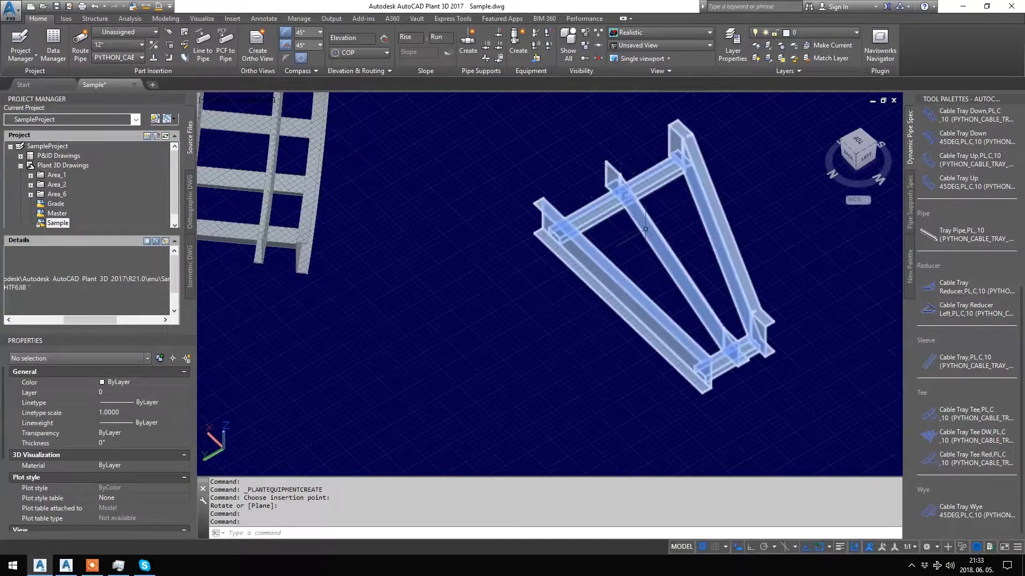
Step: Set the reducer's CW1 and CW2 divider positions (CW2 75) and apply
click(749, 350)
right_click(740, 352)
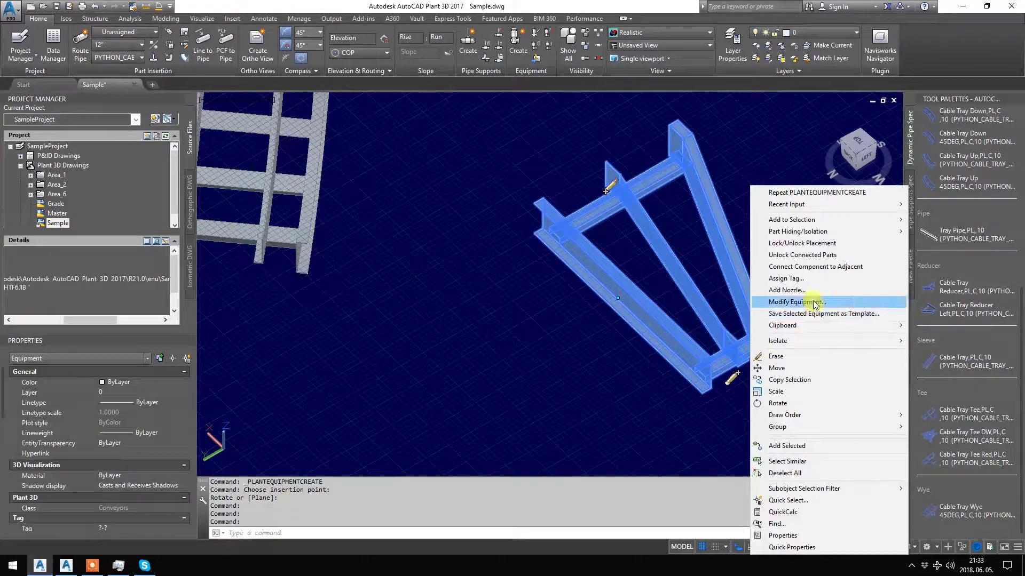
click(812, 304)
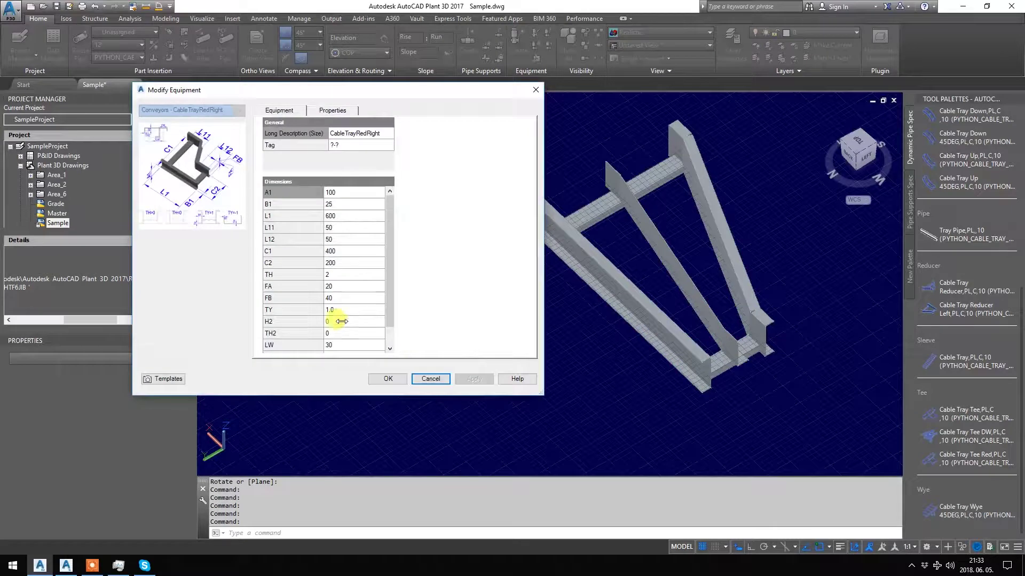
double_click(344, 333)
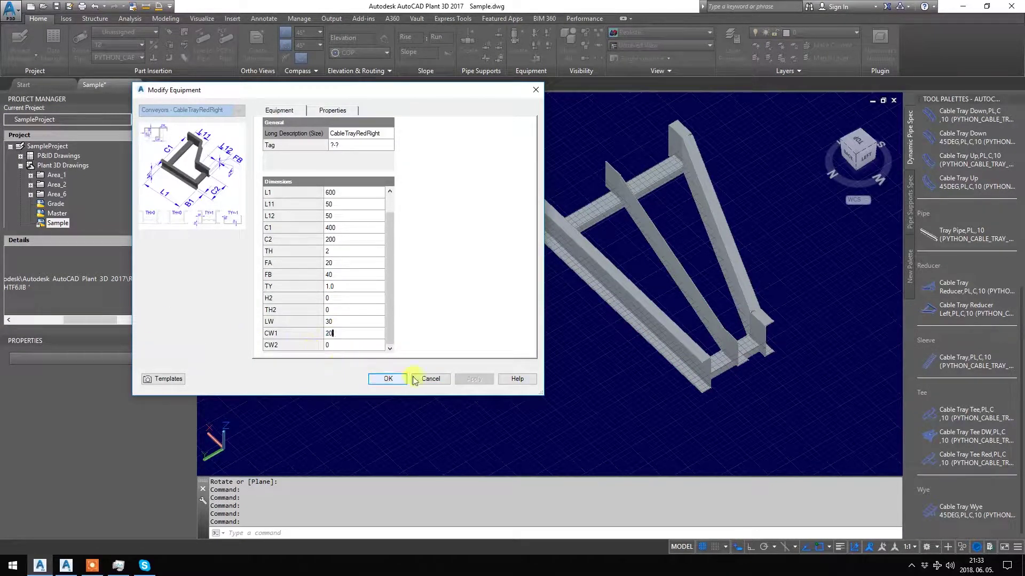
text(20)
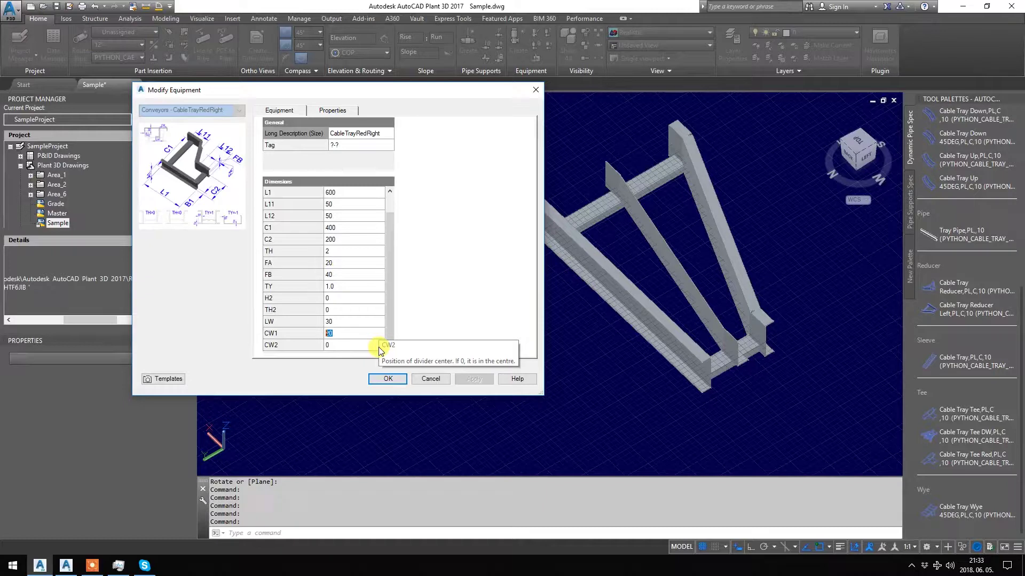
text(5)
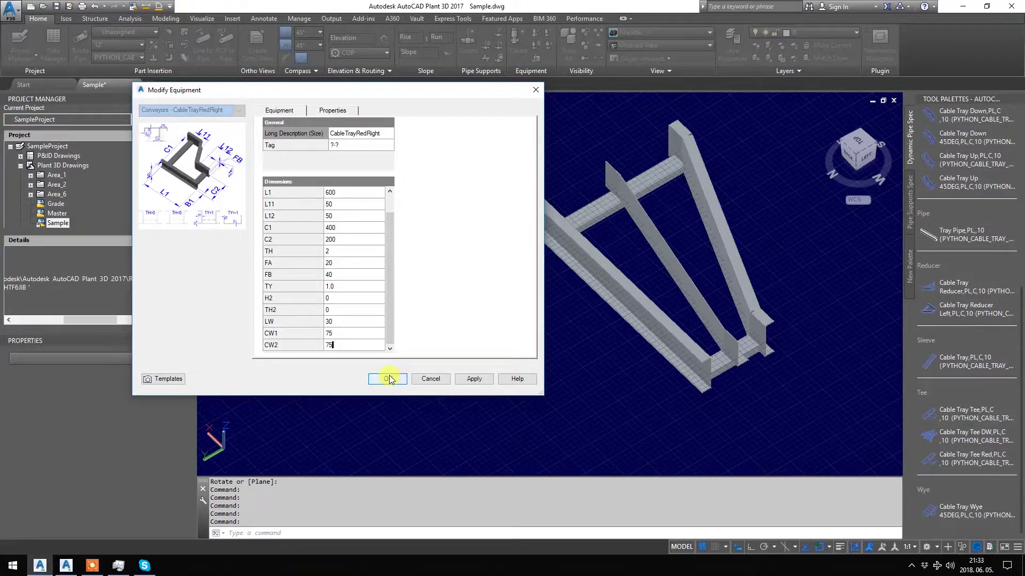
click(472, 379)
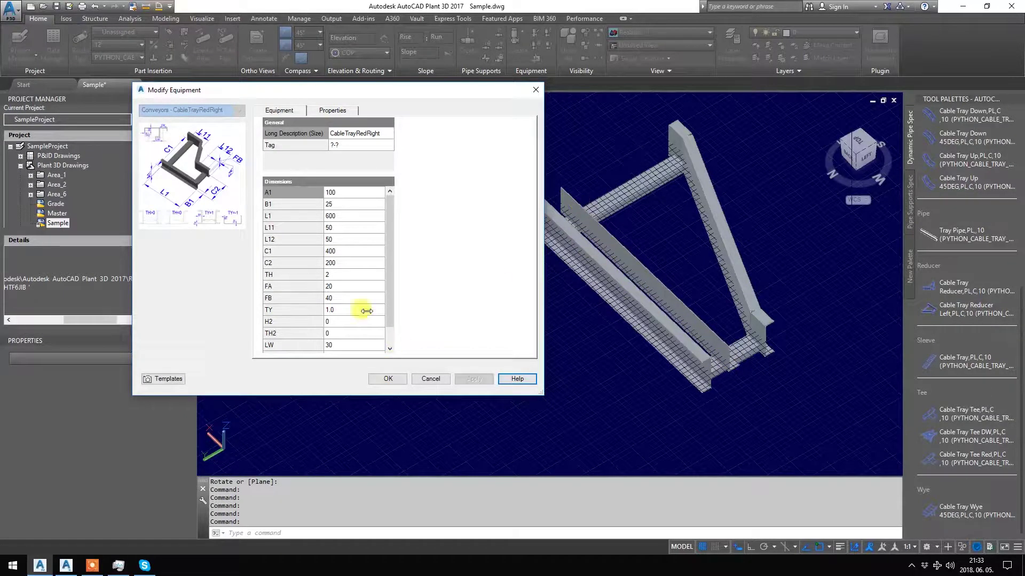
scroll(366, 311, down, 2)
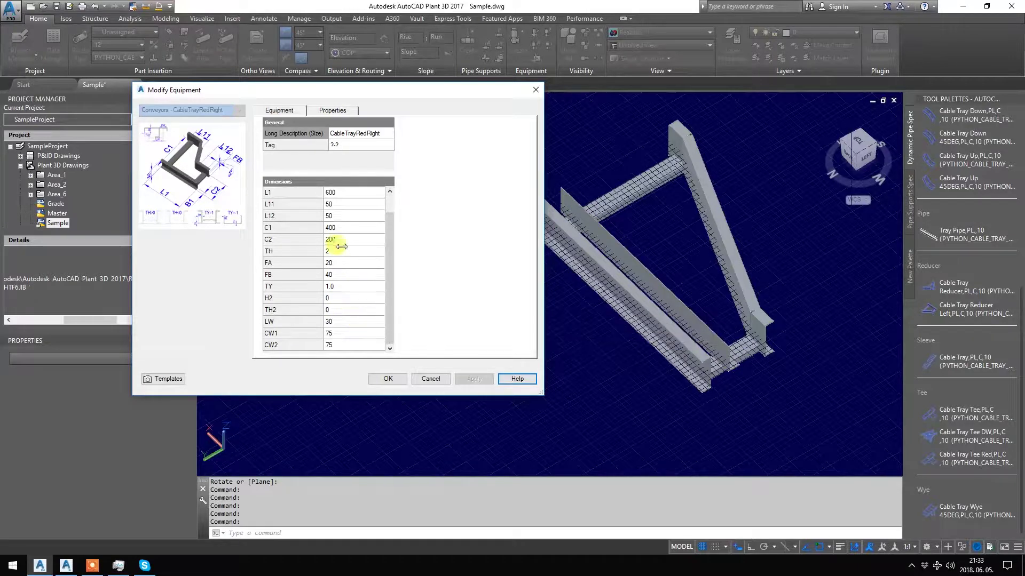
Step: Correct CW1 to 150, apply and confirm, then orbit to inspect the reducer
double_click(346, 333)
text(150)
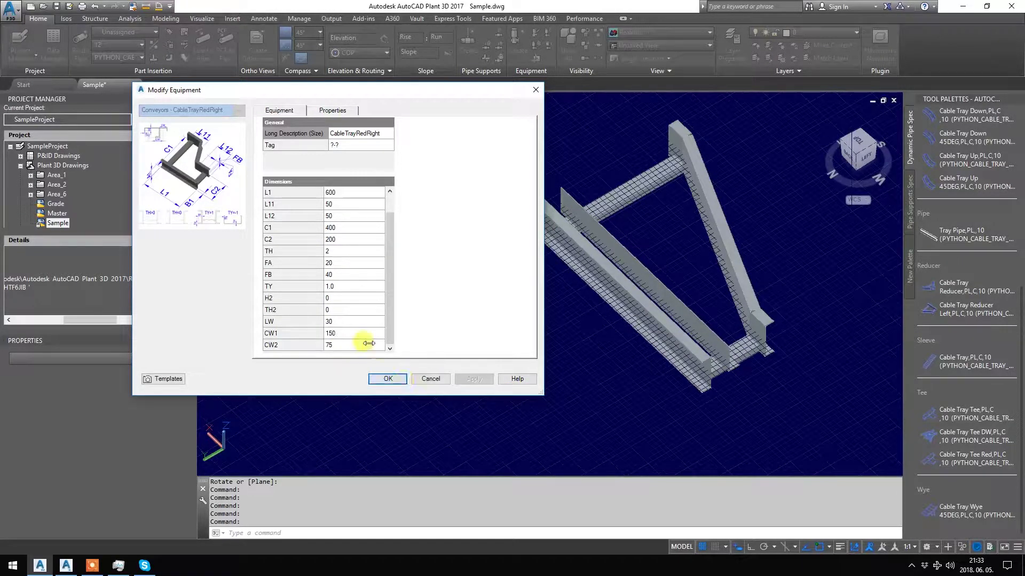
click(358, 310)
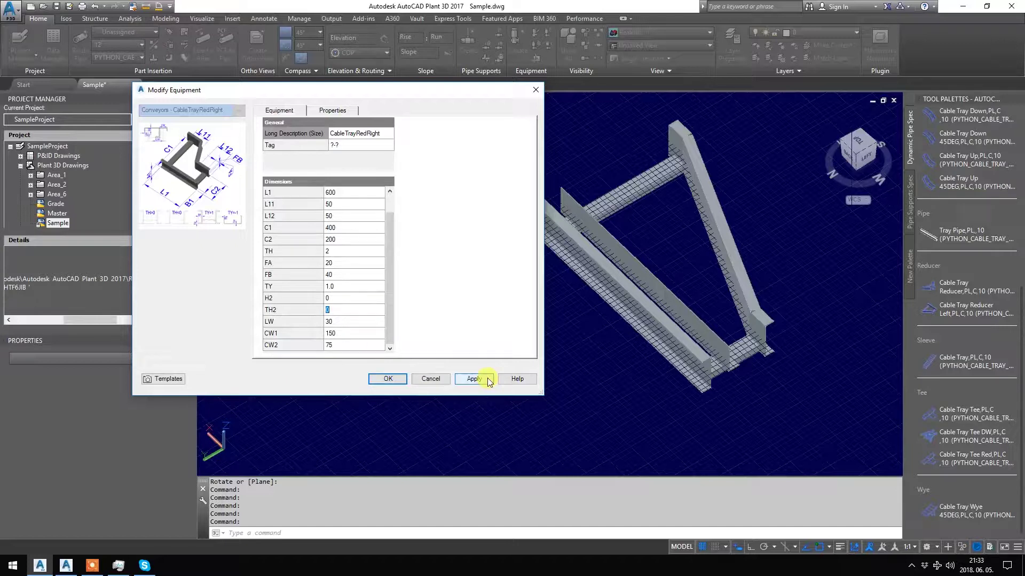
click(475, 379)
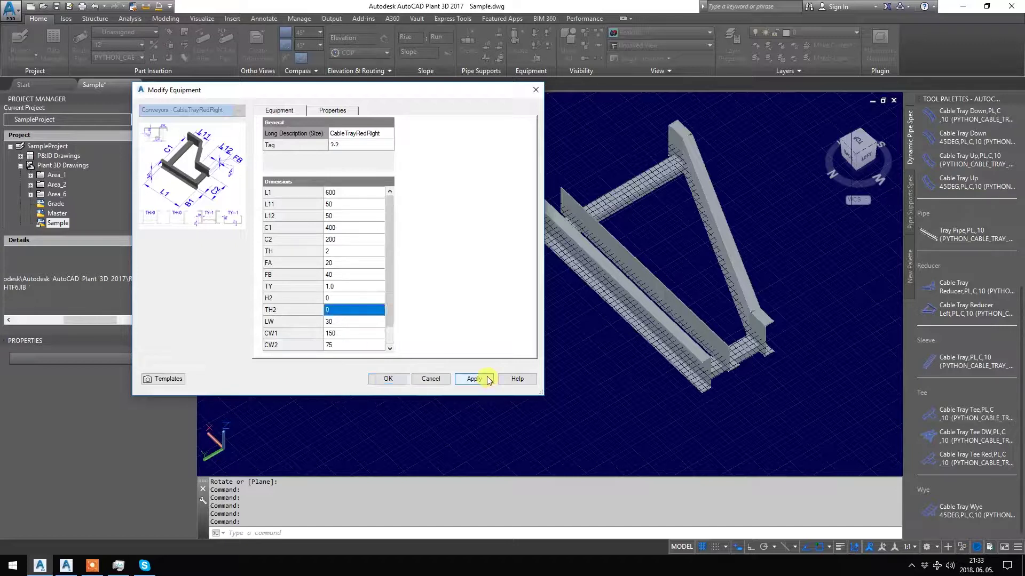
click(390, 383)
mouse_move(673, 309)
shift+middle_down()
mouse_move(561, 225)
mouse_move(531, 266)
mouse_move(676, 200)
mouse_move(675, 222)
shift+middle_up()
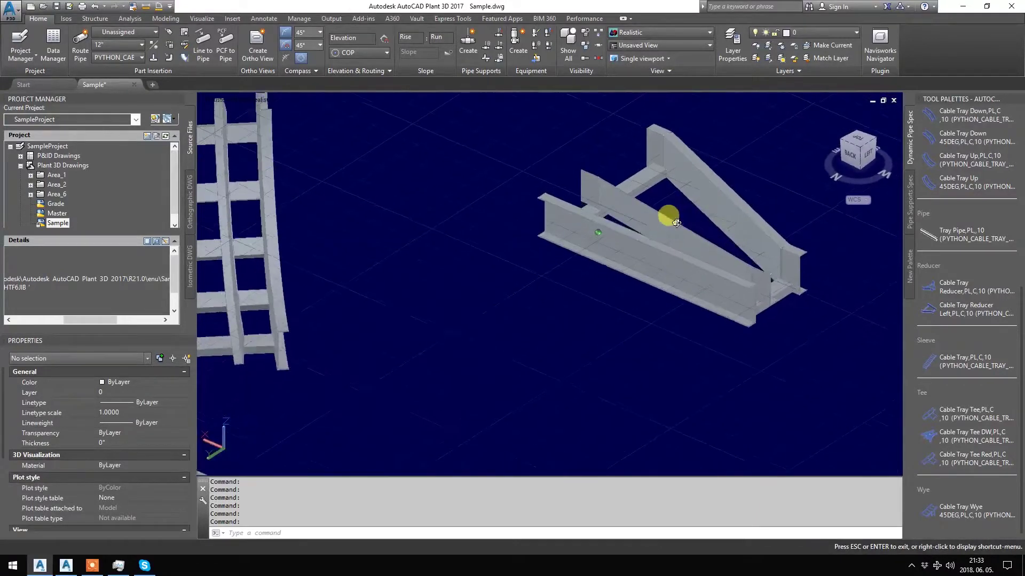
scroll(560, 264, down, 3)
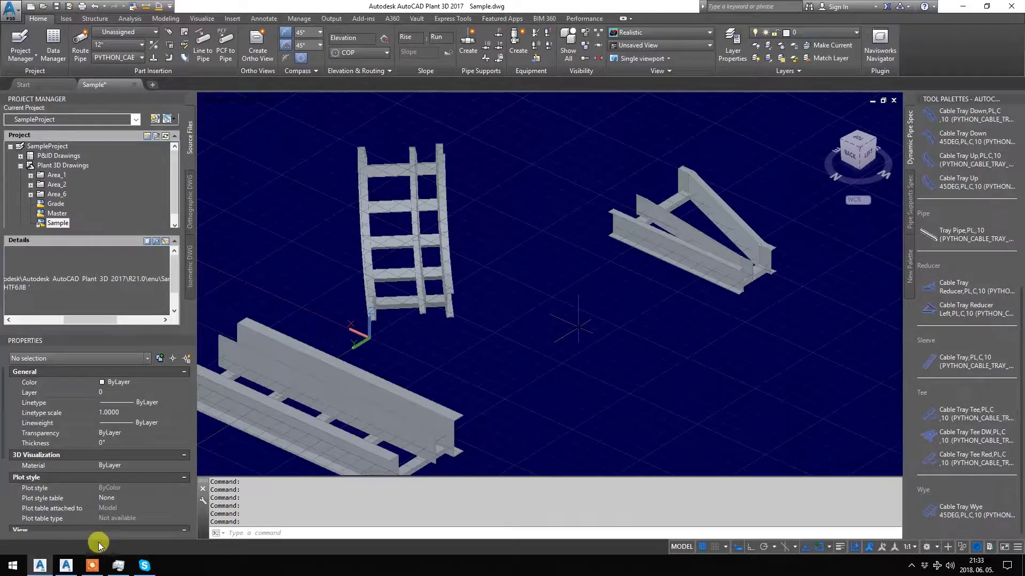
Step: In Spec Editor, start a new CableTrayBend component in metric units with Size From 150
click(66, 566)
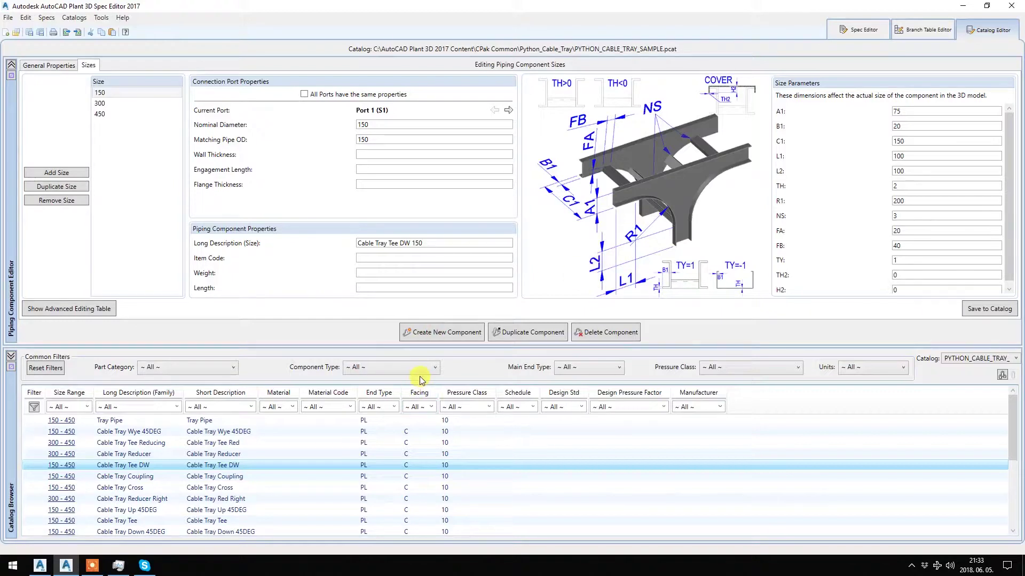
click(451, 337)
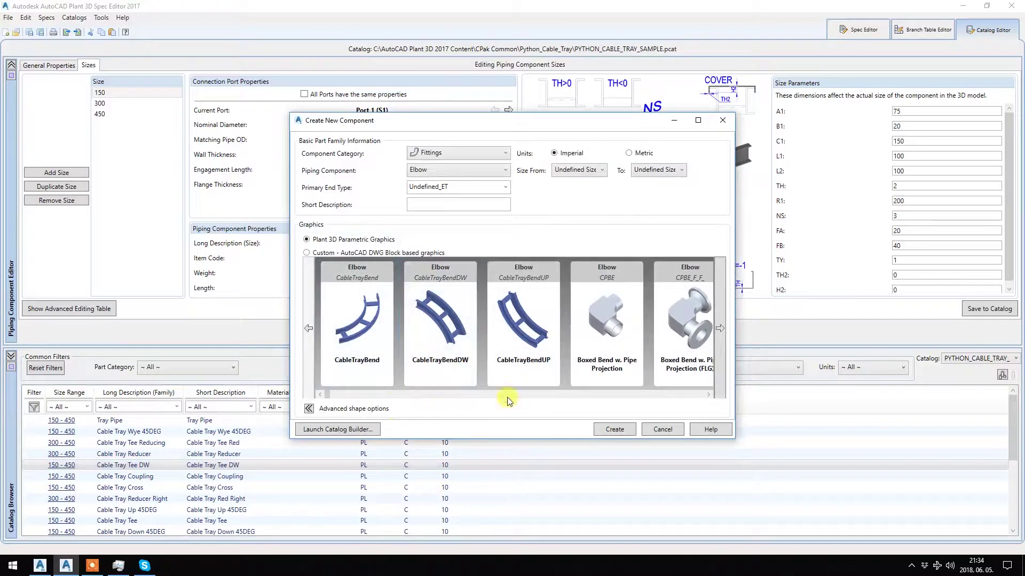
drag(432, 122, 529, 74)
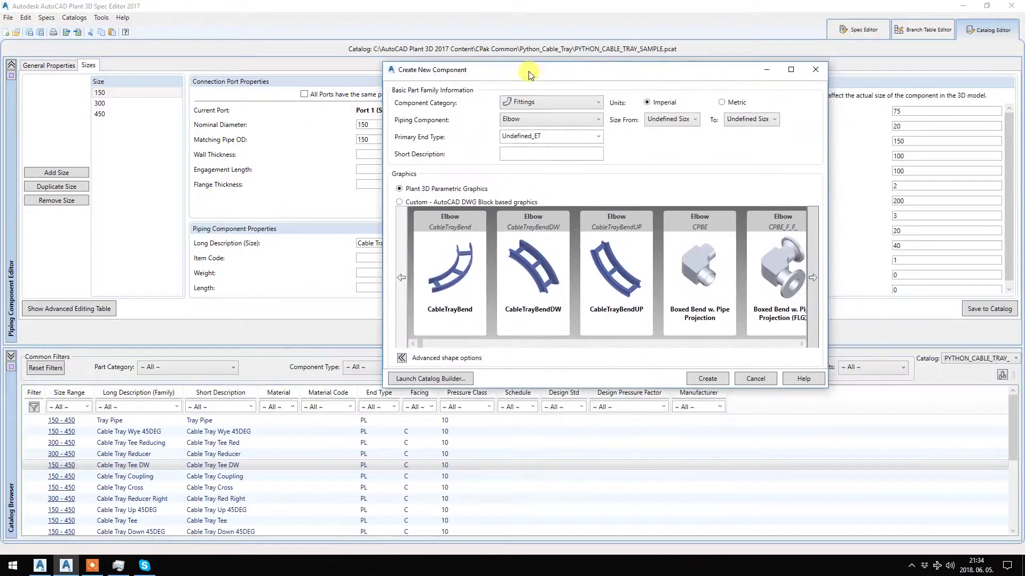
click(453, 264)
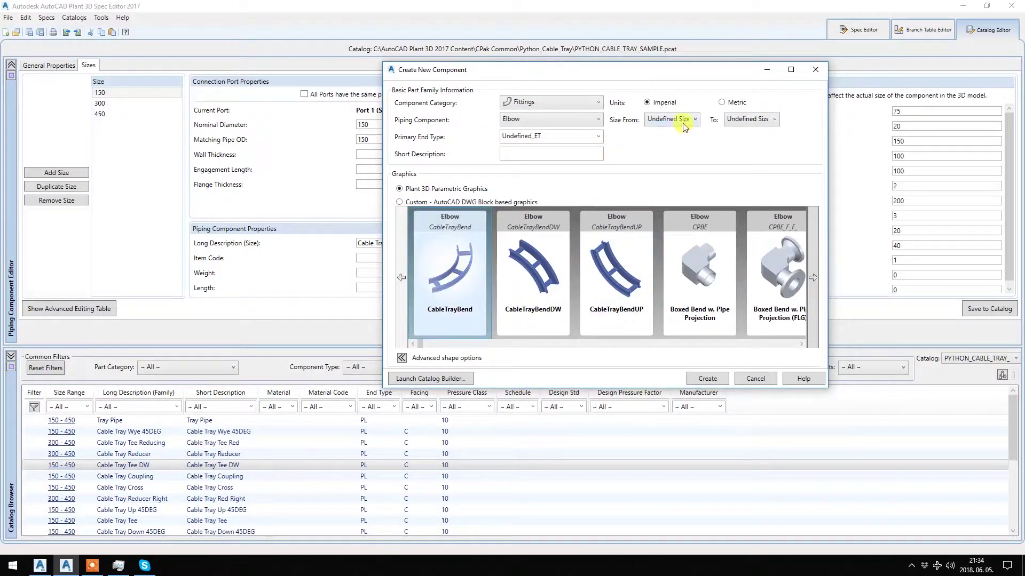
click(722, 103)
click(672, 120)
scroll(665, 241, down, 4)
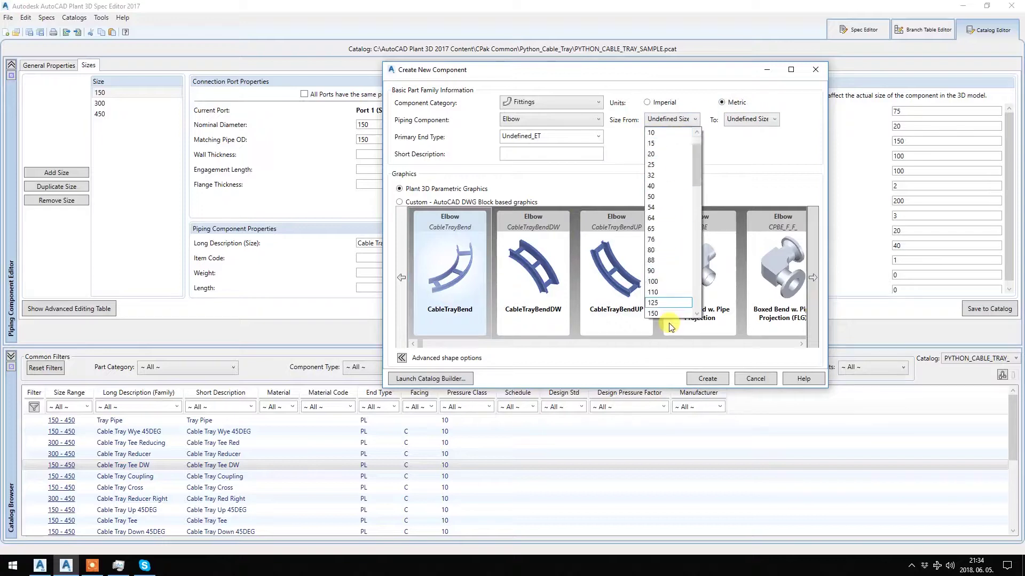
click(653, 250)
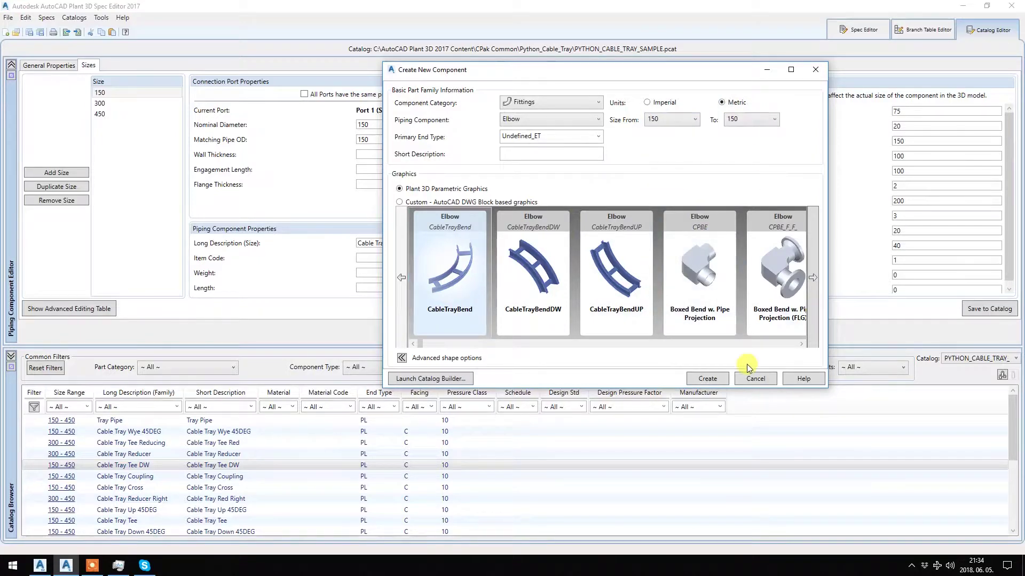
Step: Create the size-150 CableTrayBend component, whose LW, CW, TH2 and H2 parameters start at 0
click(708, 379)
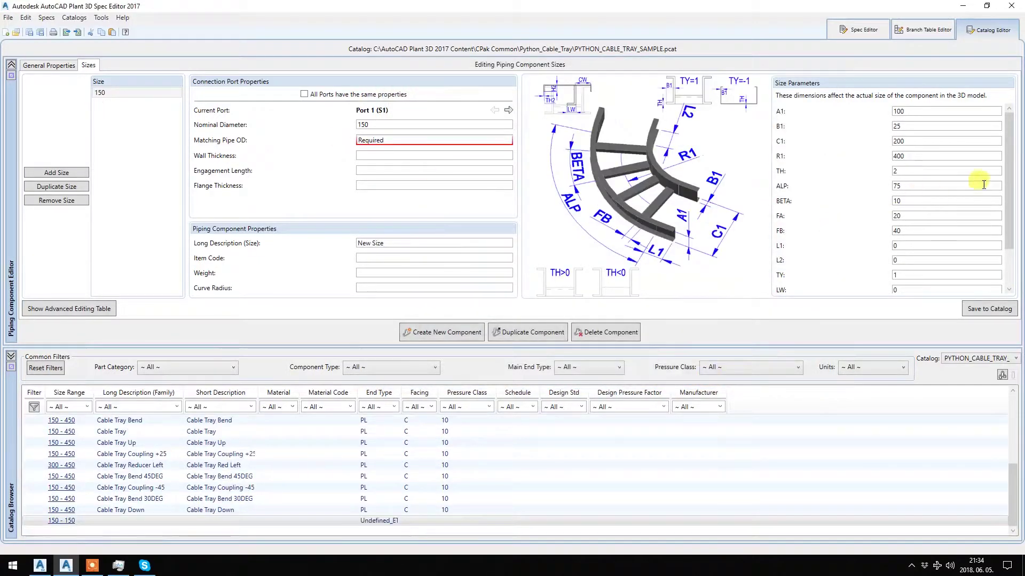
drag(1011, 199, 1010, 265)
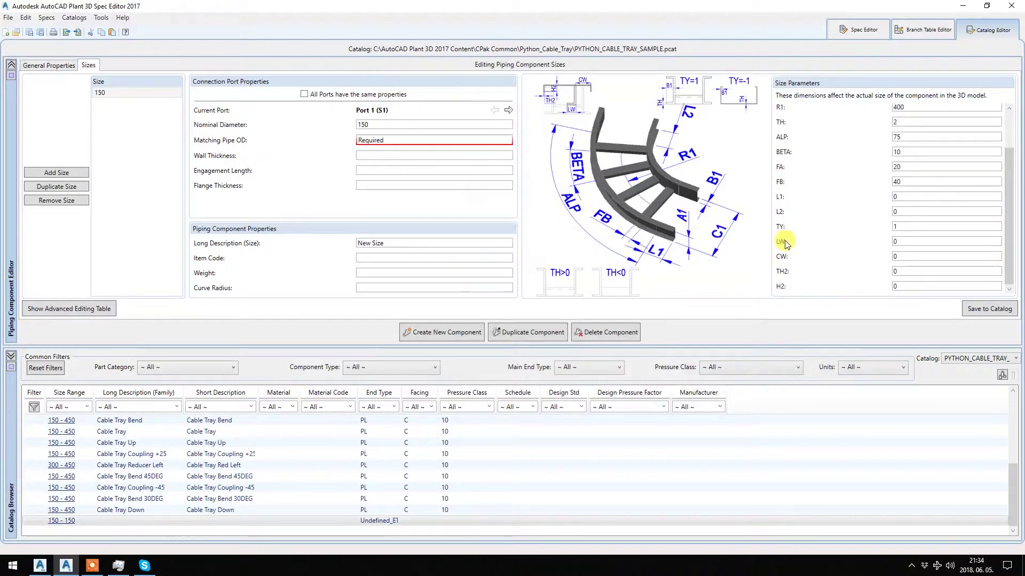